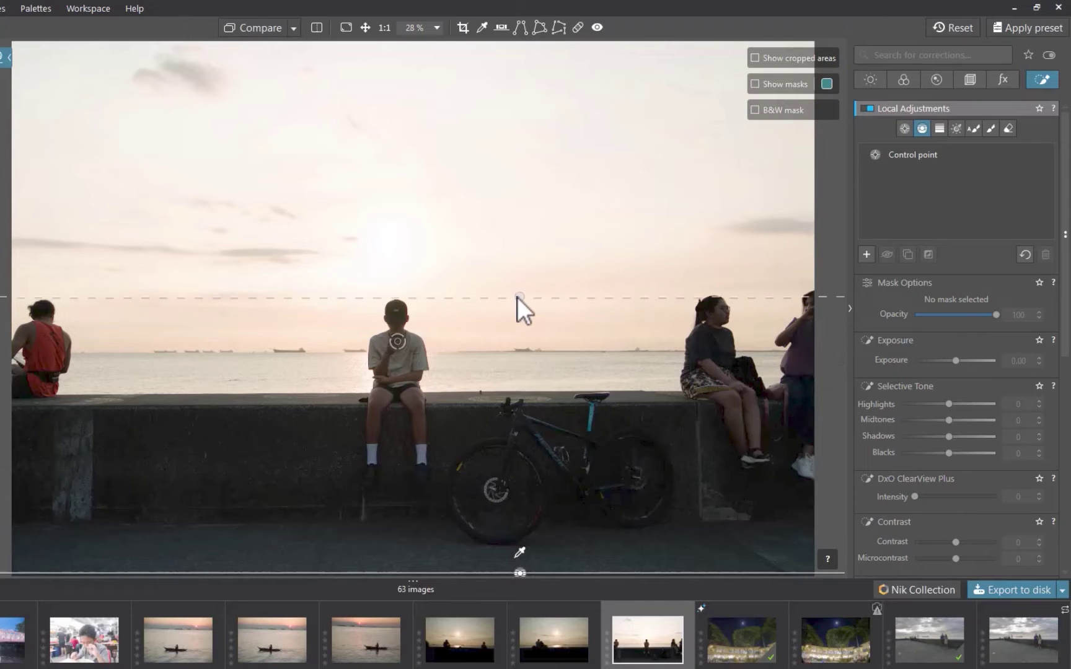
Add a control line on the seawall photo, move it up over the wall, and set Shadows to 39.
{"action": "left_click", "coordinate": [517, 295]}
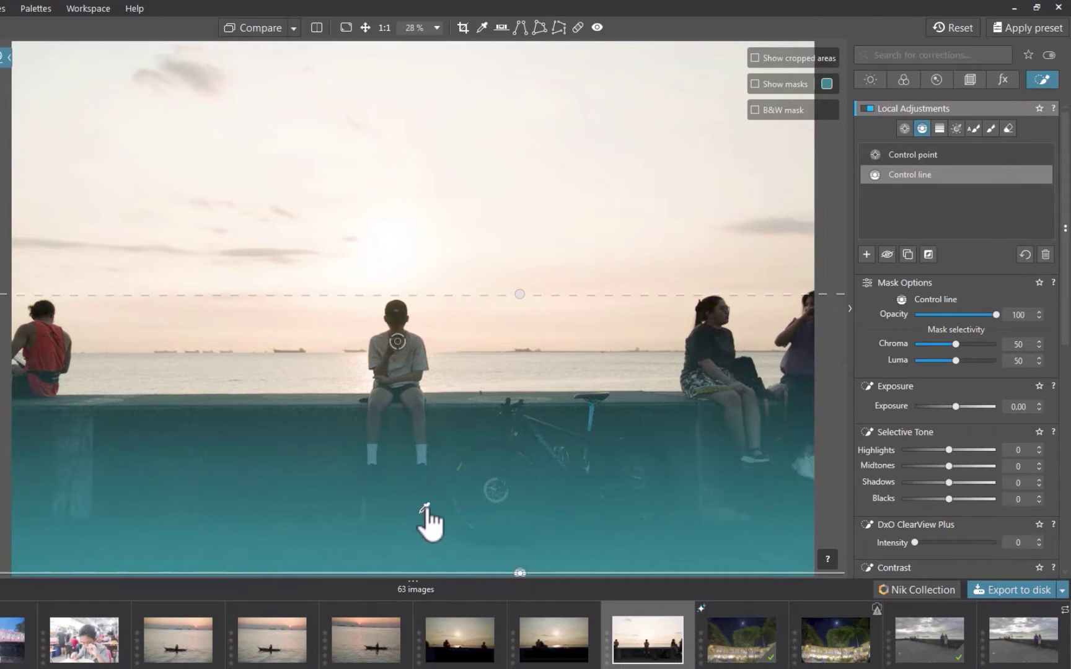
{"action": "left_click_drag", "start_coordinate": [519, 573], "coordinate": [510, 503]}
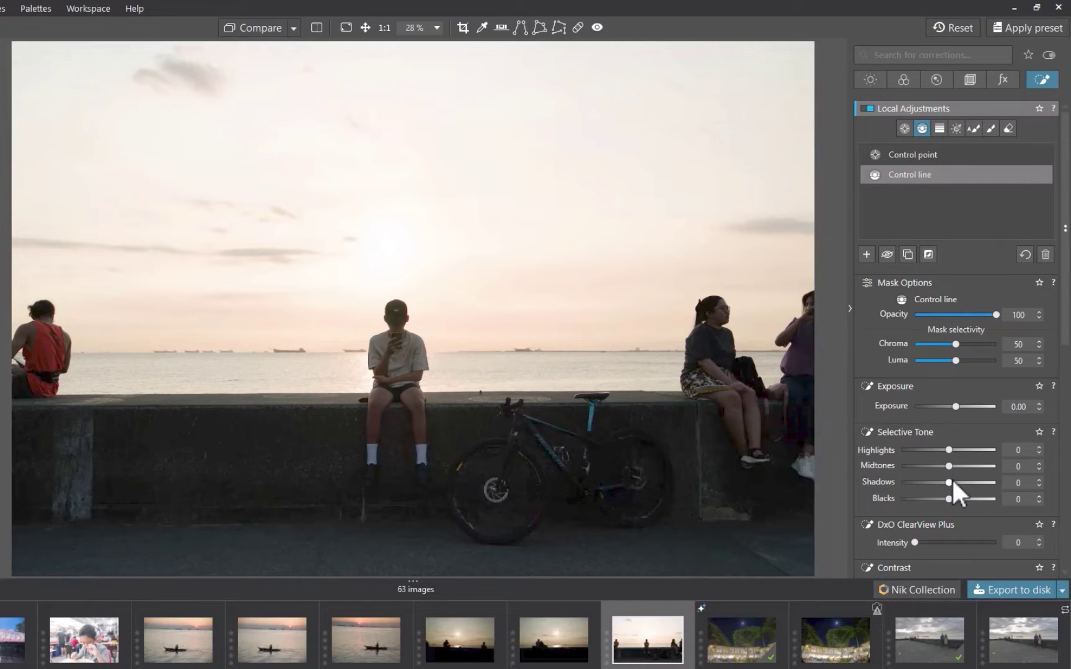
{"action": "mouse_move", "coordinate": [948, 482]}
{"action": "left_mouse_down"}
{"action": "mouse_move", "coordinate": [970, 482]}
{"action": "mouse_move", "coordinate": [955, 482]}
{"action": "left_mouse_up"}
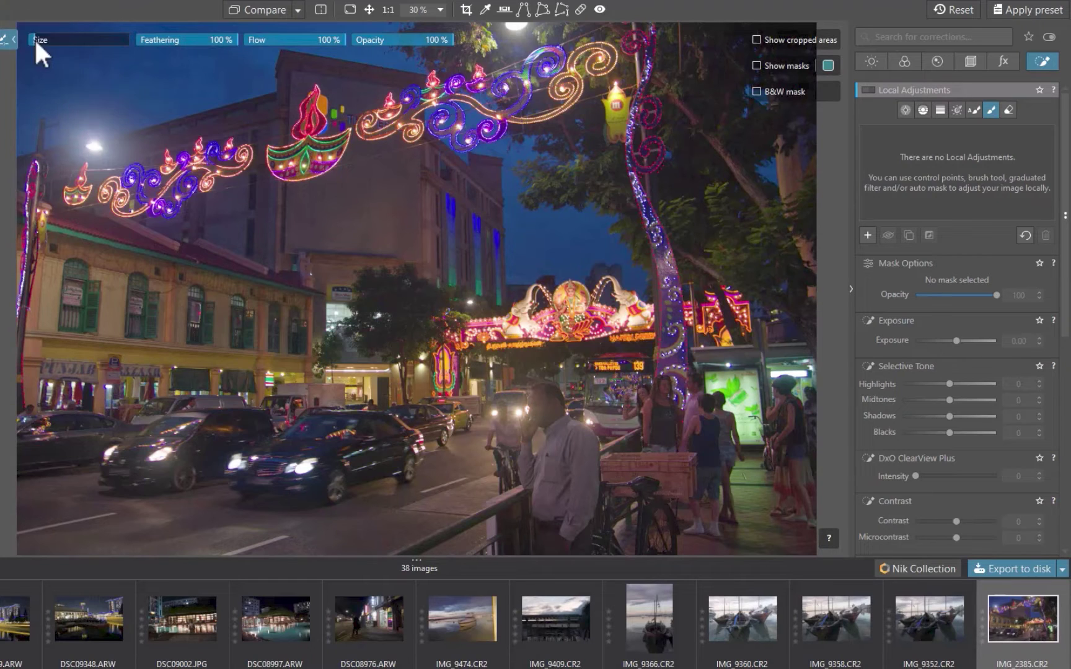
Brush a mask over the left buildings with a larger brush and sample the yellow wall's colour for HSL.
{"action": "left_click_drag", "start_coordinate": [36, 41], "coordinate": [64, 40]}
{"action": "mouse_move", "coordinate": [76, 234]}
{"action": "left_mouse_down"}
{"action": "mouse_move", "coordinate": [101, 298]}
{"action": "mouse_move", "coordinate": [144, 257]}
{"action": "left_mouse_up"}
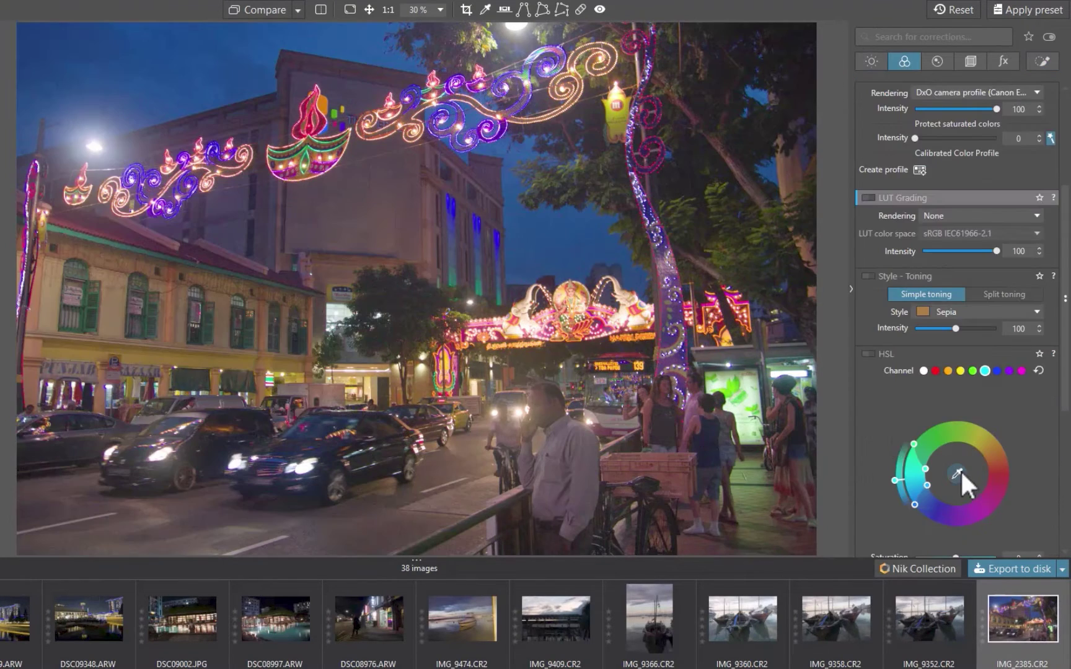
{"action": "left_click", "coordinate": [959, 469]}
{"action": "left_click", "coordinate": [114, 287]}
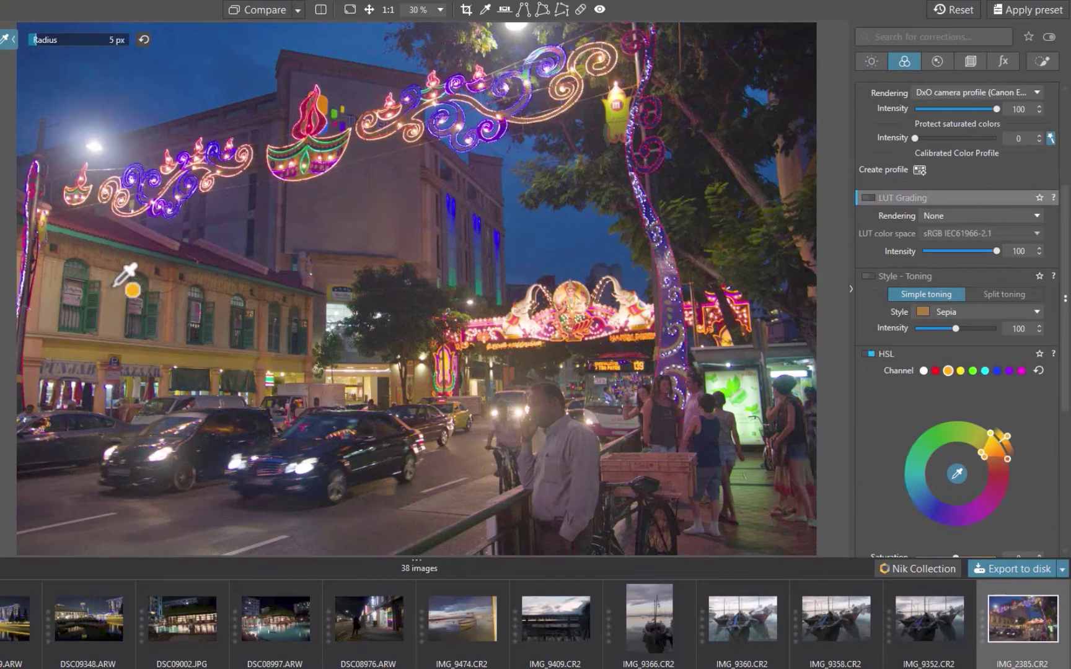
{"action": "left_click", "coordinate": [1043, 61]}
{"action": "scroll", "coordinate": [991, 319], "scroll_direction": "down", "scroll_amount": 3}
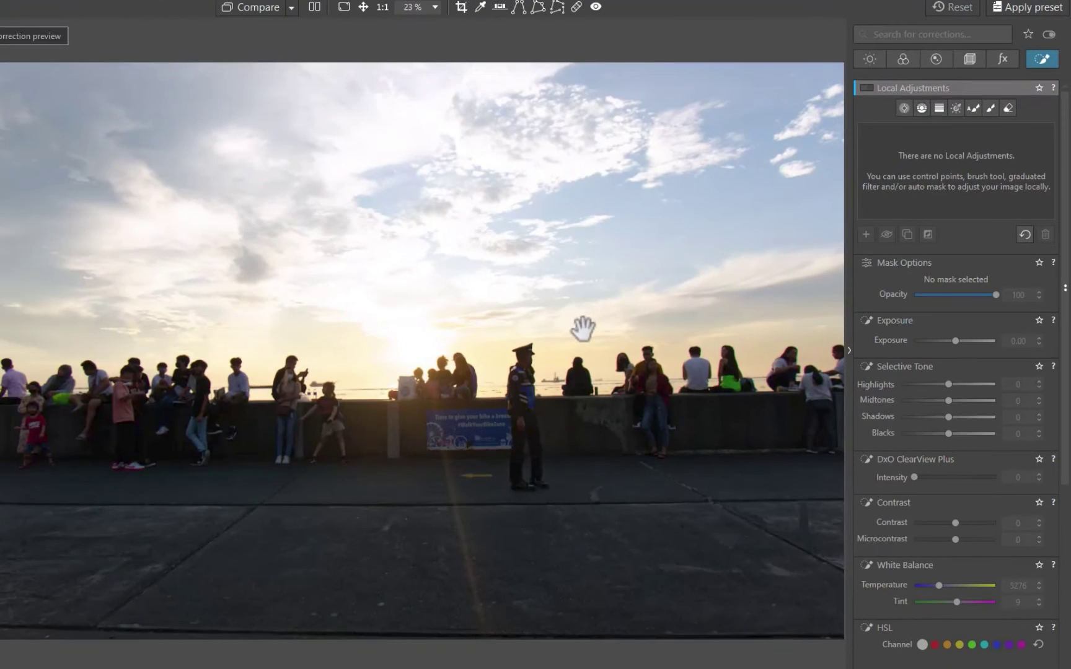
Draw a graduated filter from the top of the crowd photo to the horizon and tilt its guides.
{"action": "left_click", "coordinate": [937, 107]}
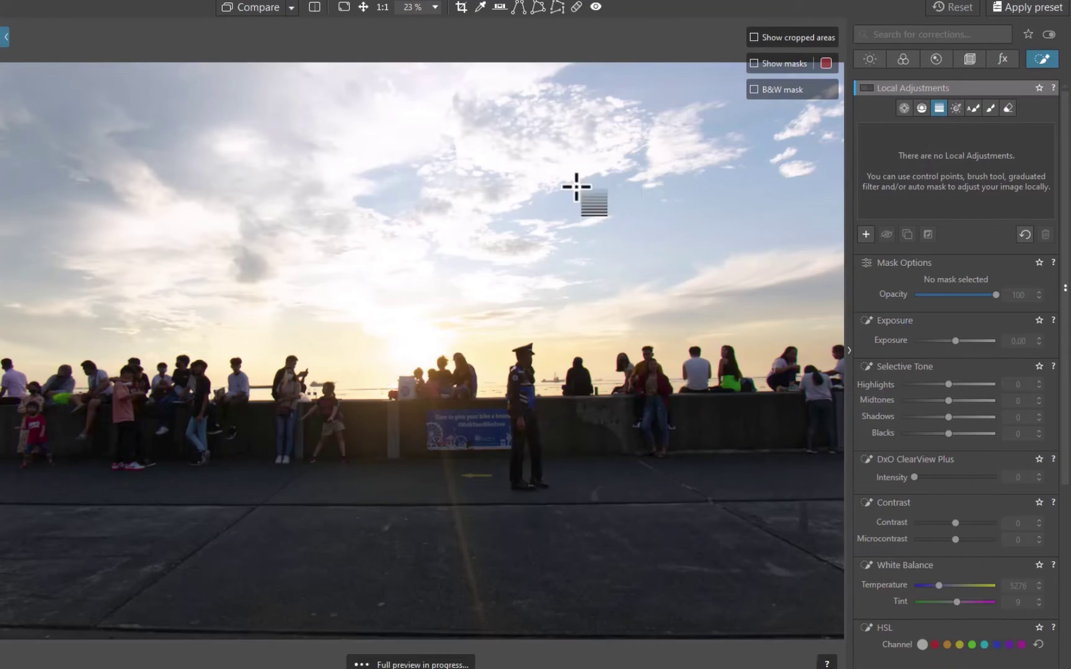
{"action": "left_click_drag", "start_coordinate": [438, 81], "coordinate": [443, 426]}
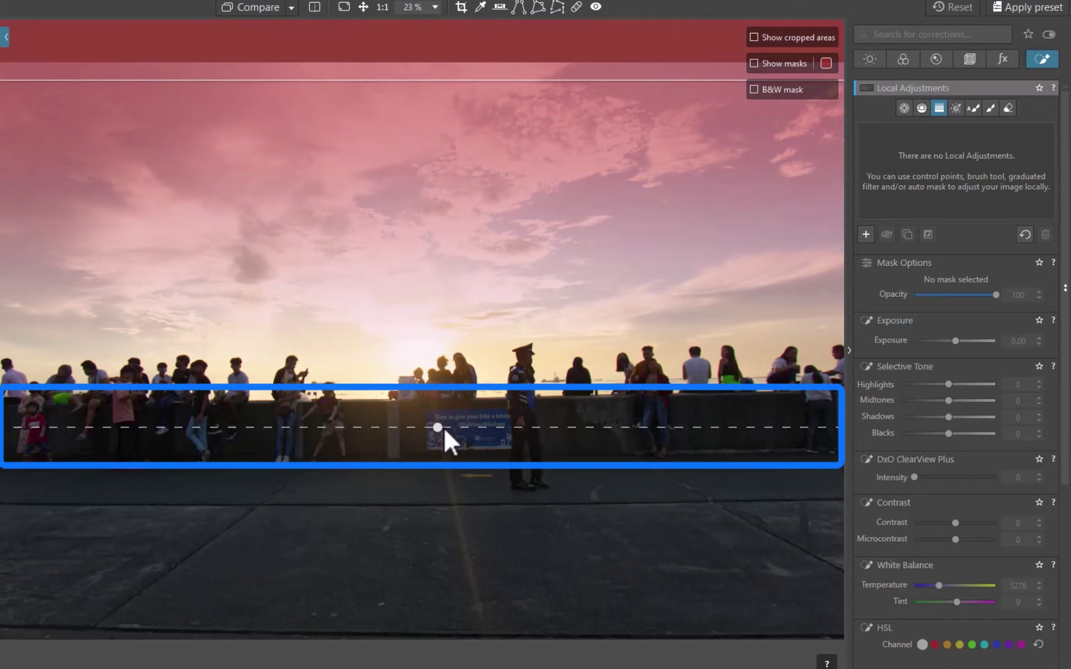
{"action": "mouse_move", "coordinate": [444, 426]}
{"action": "left_mouse_down"}
{"action": "mouse_move", "coordinate": [449, 388]}
{"action": "mouse_move", "coordinate": [504, 398]}
{"action": "mouse_move", "coordinate": [408, 403]}
{"action": "mouse_move", "coordinate": [543, 412]}
{"action": "mouse_move", "coordinate": [350, 393]}
{"action": "mouse_move", "coordinate": [502, 395]}
{"action": "mouse_move", "coordinate": [450, 401]}
{"action": "mouse_move", "coordinate": [450, 384]}
{"action": "mouse_move", "coordinate": [447, 417]}
{"action": "left_mouse_up"}
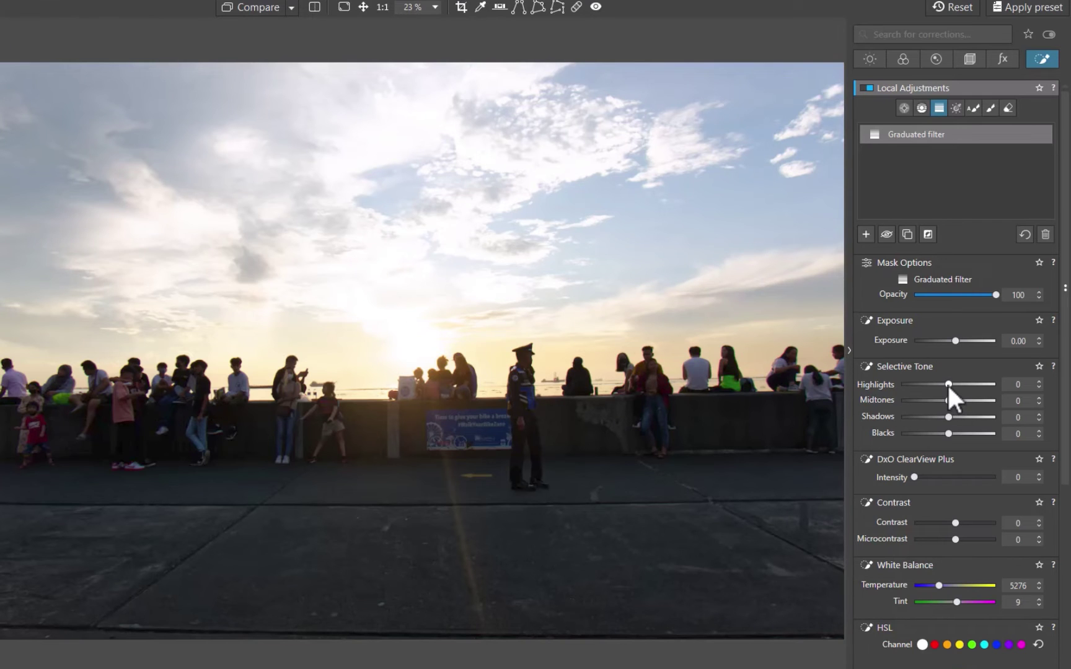
Reposition the sky's graduated filter lines, then set Highlights to -100 and Exposure to -1.51.
{"action": "left_click_drag", "start_coordinate": [947, 384], "coordinate": [859, 390]}
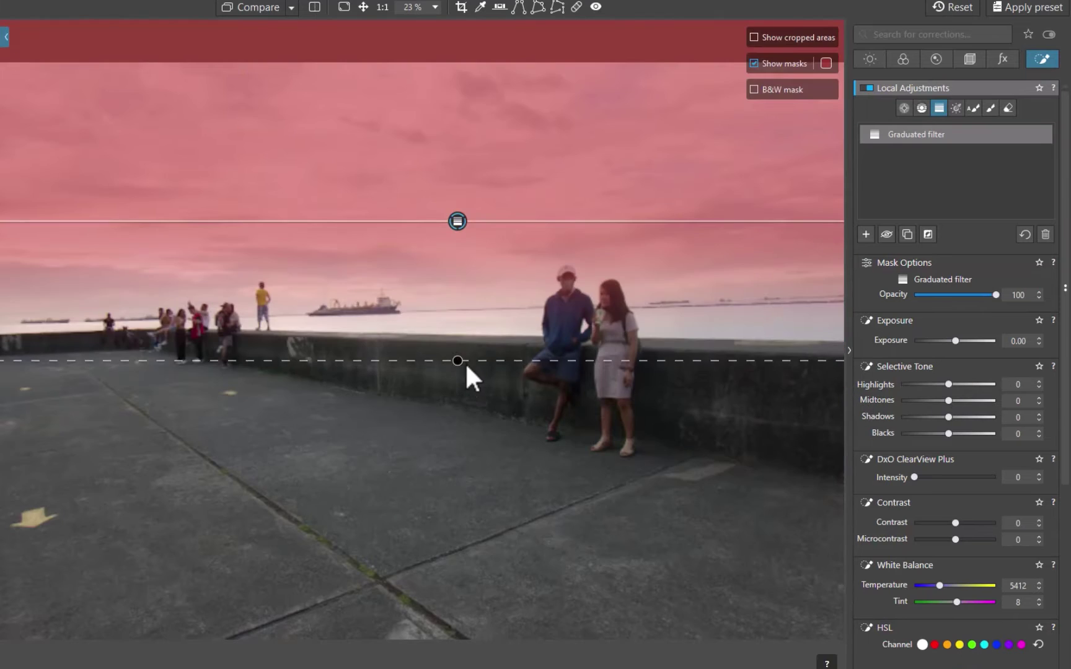
{"action": "left_click_drag", "start_coordinate": [465, 362], "coordinate": [459, 382]}
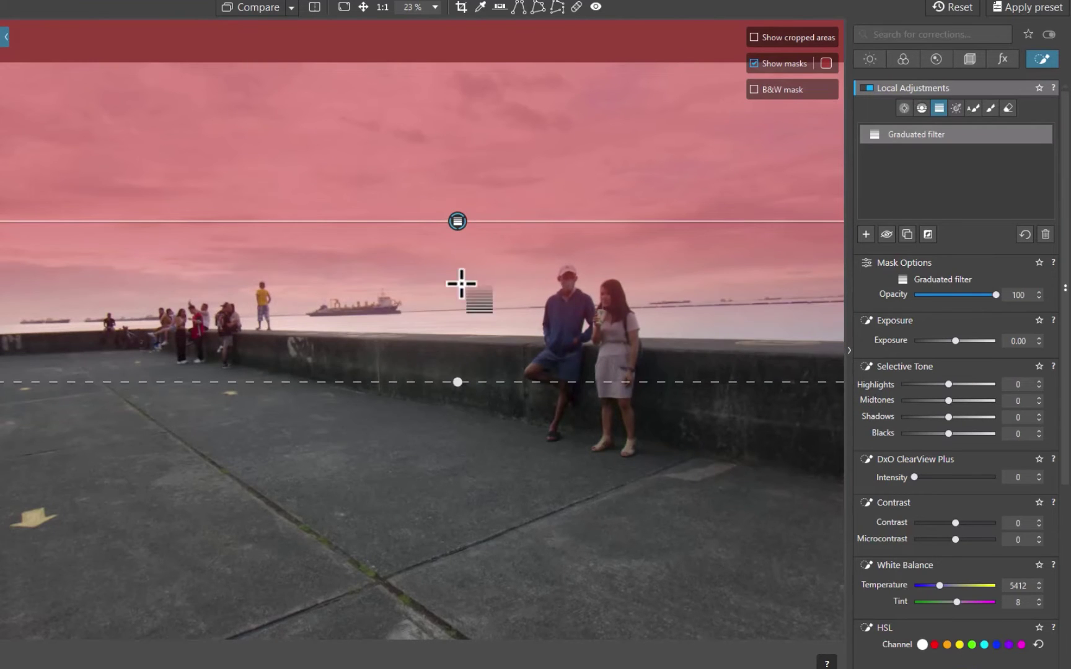
{"action": "left_click_drag", "start_coordinate": [458, 224], "coordinate": [459, 241]}
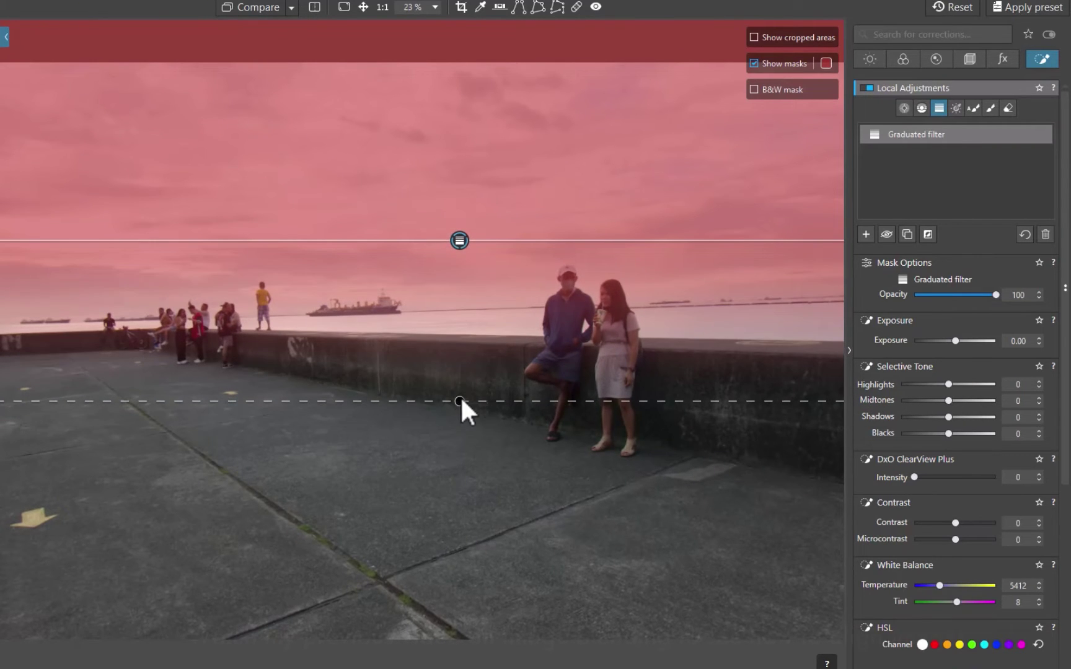
{"action": "left_click_drag", "start_coordinate": [461, 402], "coordinate": [460, 382]}
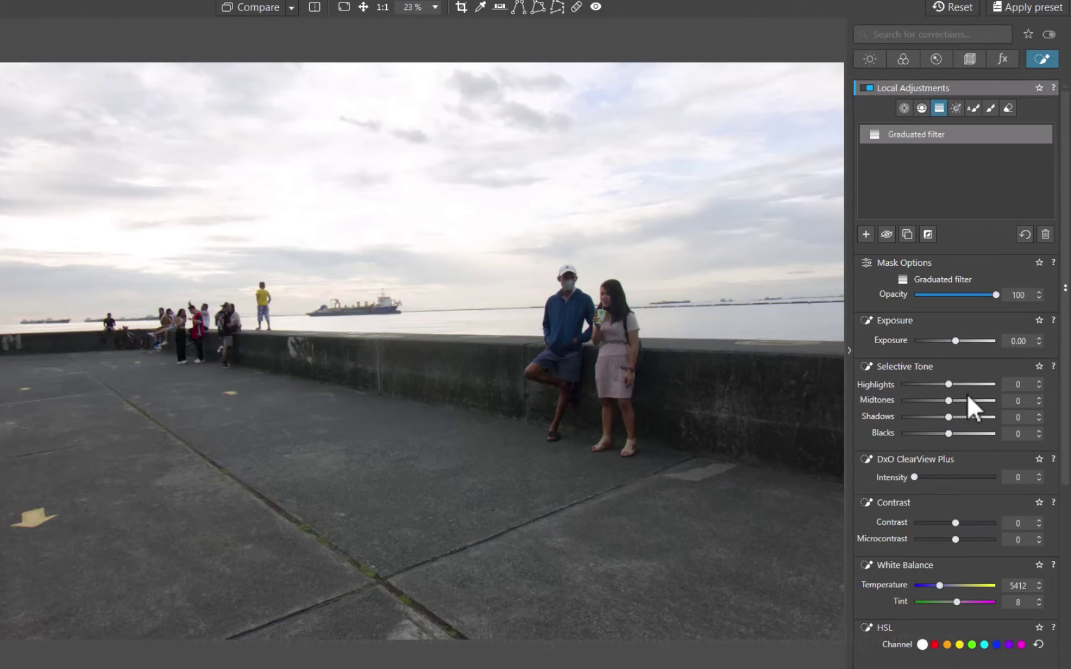
{"action": "left_click_drag", "start_coordinate": [949, 384], "coordinate": [863, 384]}
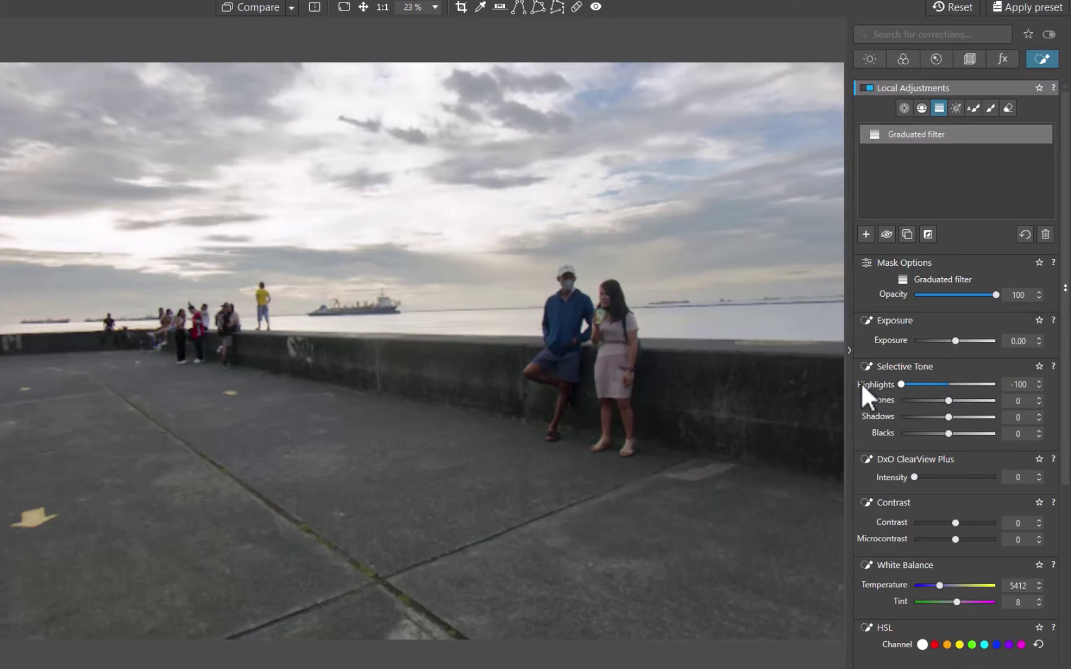
{"action": "mouse_move", "coordinate": [820, 366]}
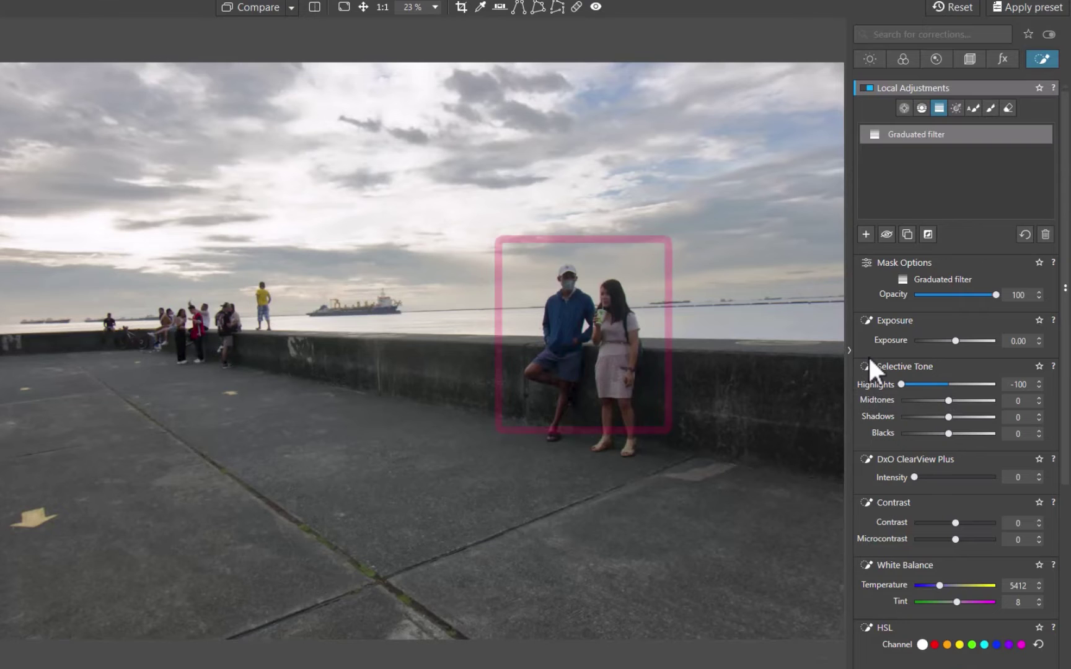
{"action": "left_click_drag", "start_coordinate": [953, 340], "coordinate": [940, 340]}
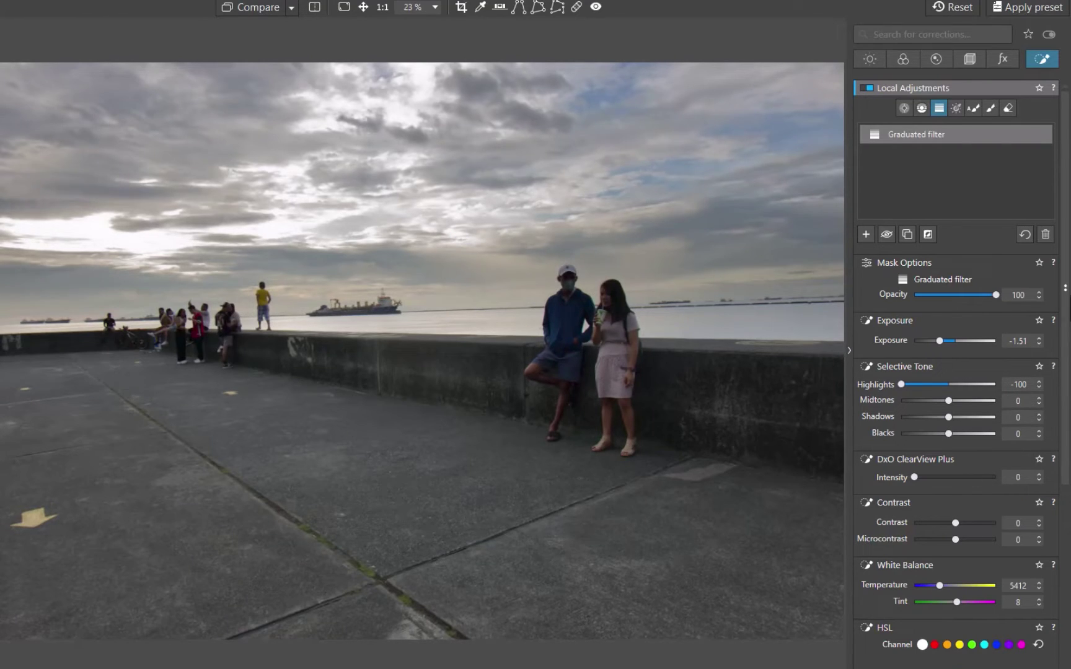
Erase the graduated filter around the man, then undo the erase strokes with Ctrl+Z.
{"action": "left_click", "coordinate": [1009, 107]}
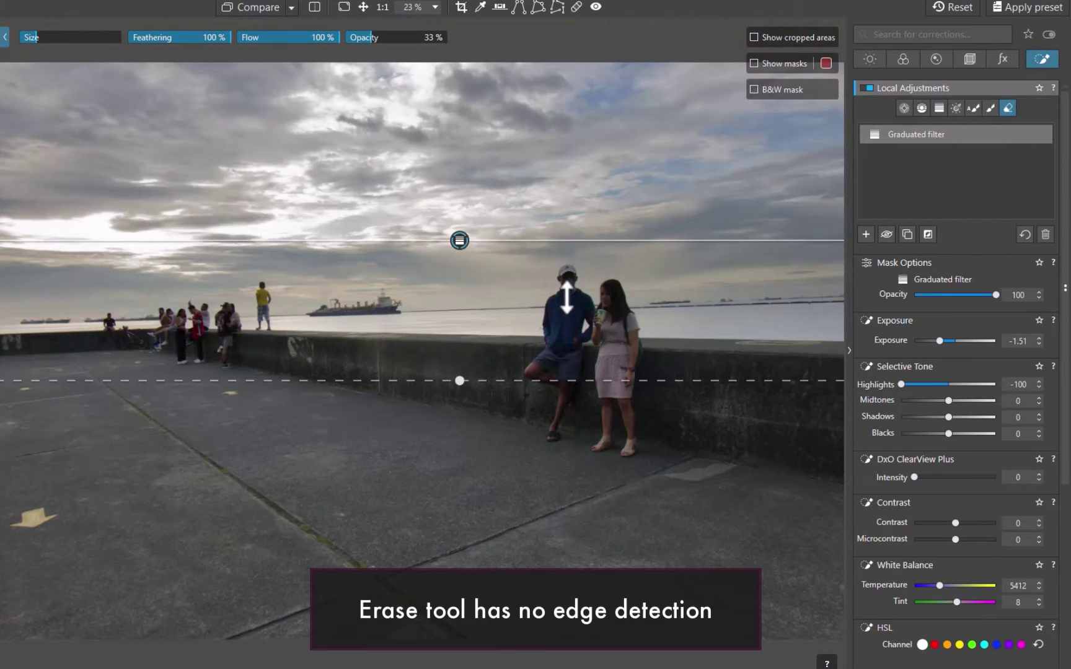
{"action": "left_click_drag", "start_coordinate": [573, 308], "coordinate": [626, 383]}
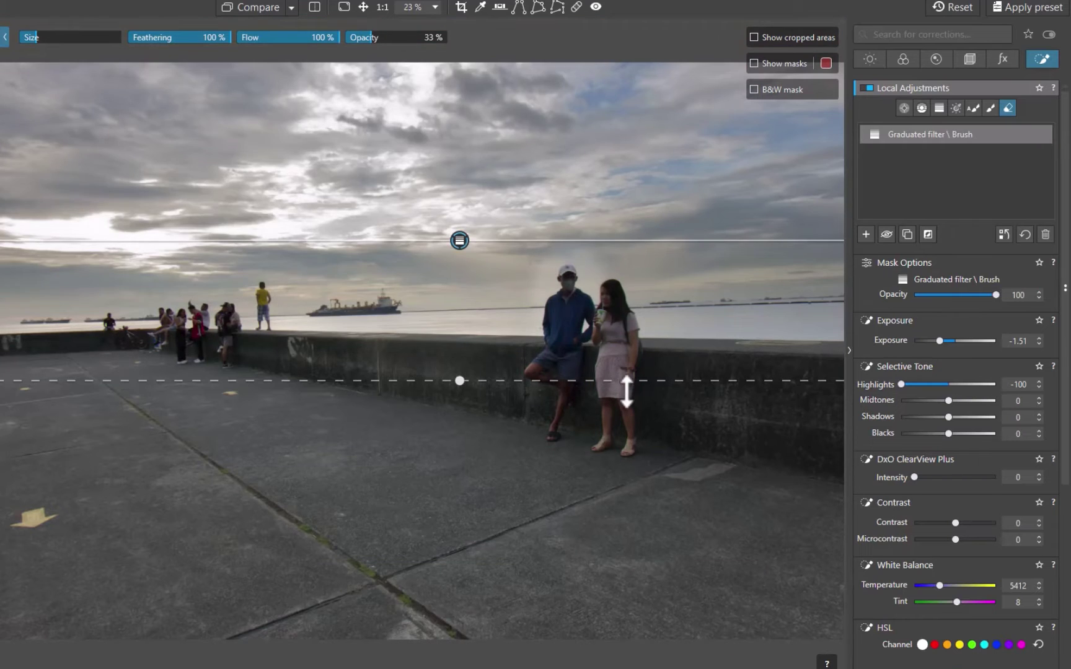
{"action": "mouse_move", "coordinate": [616, 339]}
{"action": "left_mouse_down"}
{"action": "mouse_move", "coordinate": [580, 347]}
{"action": "mouse_move", "coordinate": [566, 311]}
{"action": "mouse_move", "coordinate": [574, 282]}
{"action": "left_mouse_up"}
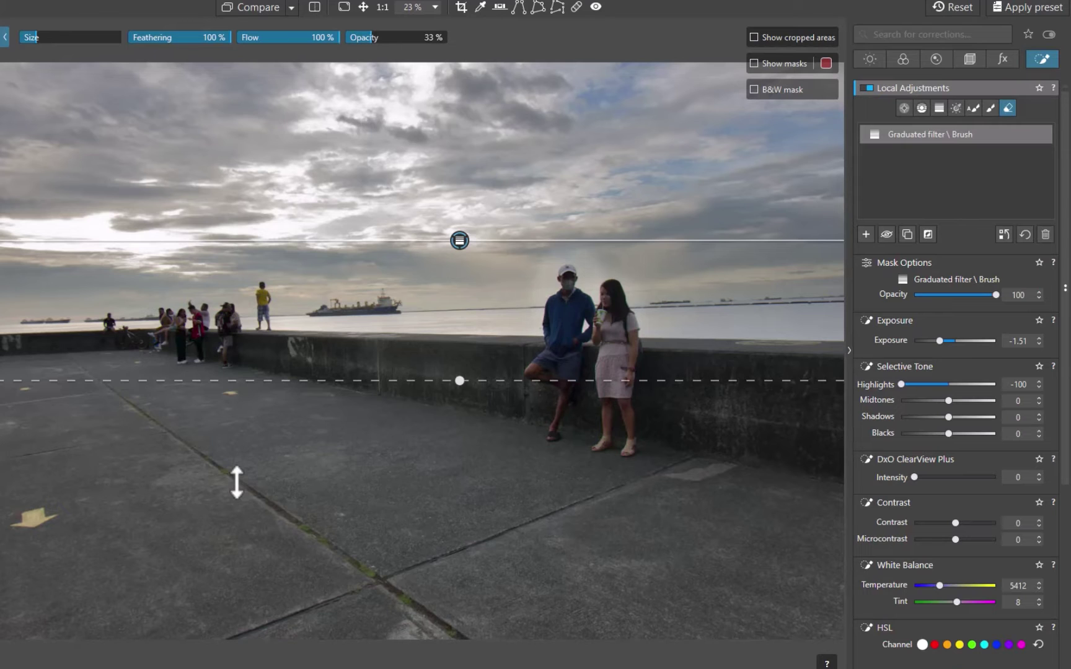
{"action": "key", "text": "ctrl+z"}
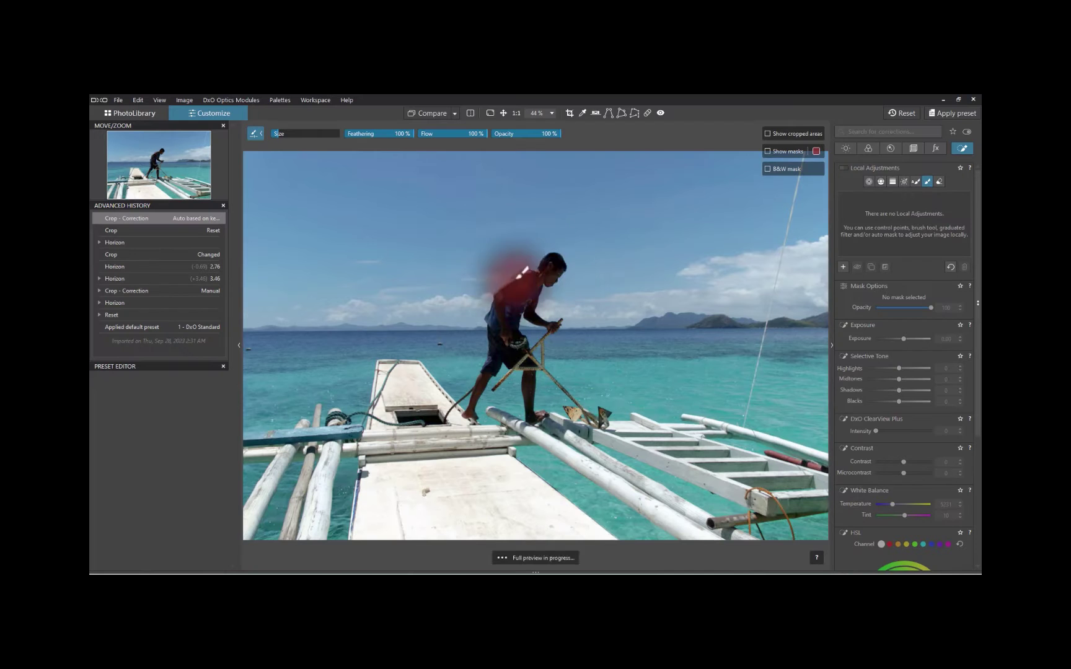
Brush over the man on the boat and lift his Shadows, then auto-mask the beach figure.
{"action": "mouse_move", "coordinate": [521, 279]}
{"action": "left_mouse_down"}
{"action": "mouse_move", "coordinate": [544, 313]}
{"action": "mouse_move", "coordinate": [506, 308]}
{"action": "mouse_move", "coordinate": [488, 375]}
{"action": "mouse_move", "coordinate": [503, 334]}
{"action": "mouse_move", "coordinate": [533, 354]}
{"action": "mouse_move", "coordinate": [530, 421]}
{"action": "left_mouse_up"}
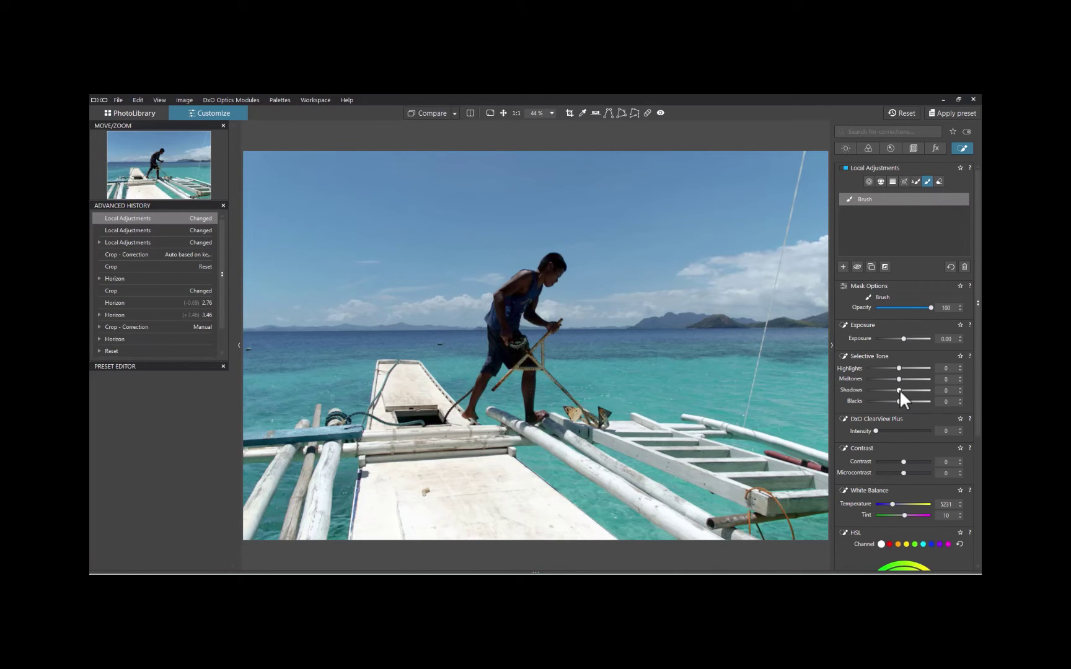
{"action": "left_click_drag", "start_coordinate": [899, 390], "coordinate": [920, 385]}
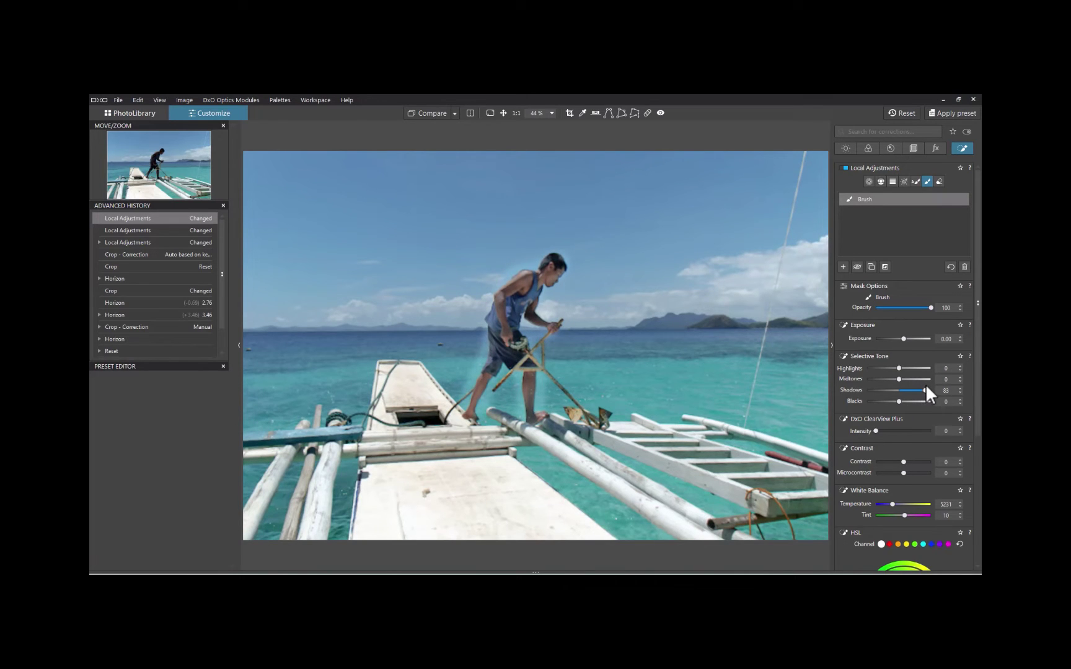
{"action": "mouse_move", "coordinate": [908, 390]}
{"action": "left_mouse_down"}
{"action": "mouse_move", "coordinate": [897, 389]}
{"action": "mouse_move", "coordinate": [919, 385]}
{"action": "left_mouse_up"}
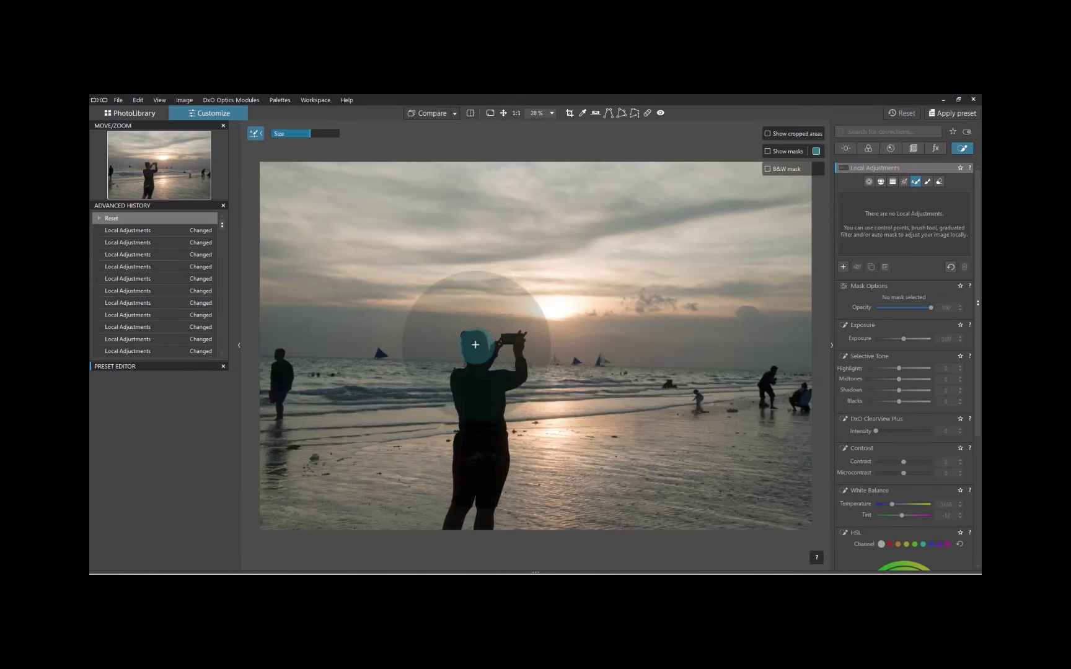
{"action": "mouse_move", "coordinate": [471, 323]}
{"action": "left_mouse_down"}
{"action": "mouse_move", "coordinate": [459, 515]}
{"action": "mouse_move", "coordinate": [495, 452]}
{"action": "mouse_move", "coordinate": [488, 499]}
{"action": "mouse_move", "coordinate": [493, 378]}
{"action": "mouse_move", "coordinate": [518, 390]}
{"action": "mouse_move", "coordinate": [527, 372]}
{"action": "mouse_move", "coordinate": [514, 329]}
{"action": "left_mouse_up"}
Set the beach figure's Exposure to 0.24, then brush over a paddle board tip and exit brush mode.
{"action": "left_click_drag", "start_coordinate": [903, 339], "coordinate": [917, 339]}
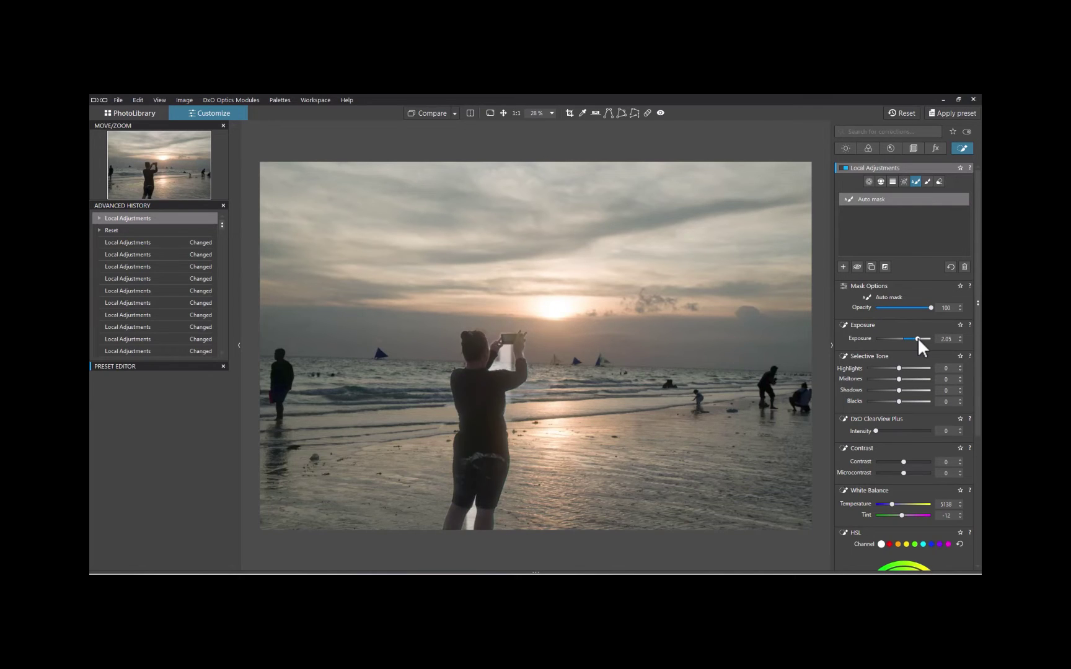
{"action": "left_click_drag", "start_coordinate": [913, 339], "coordinate": [918, 338]}
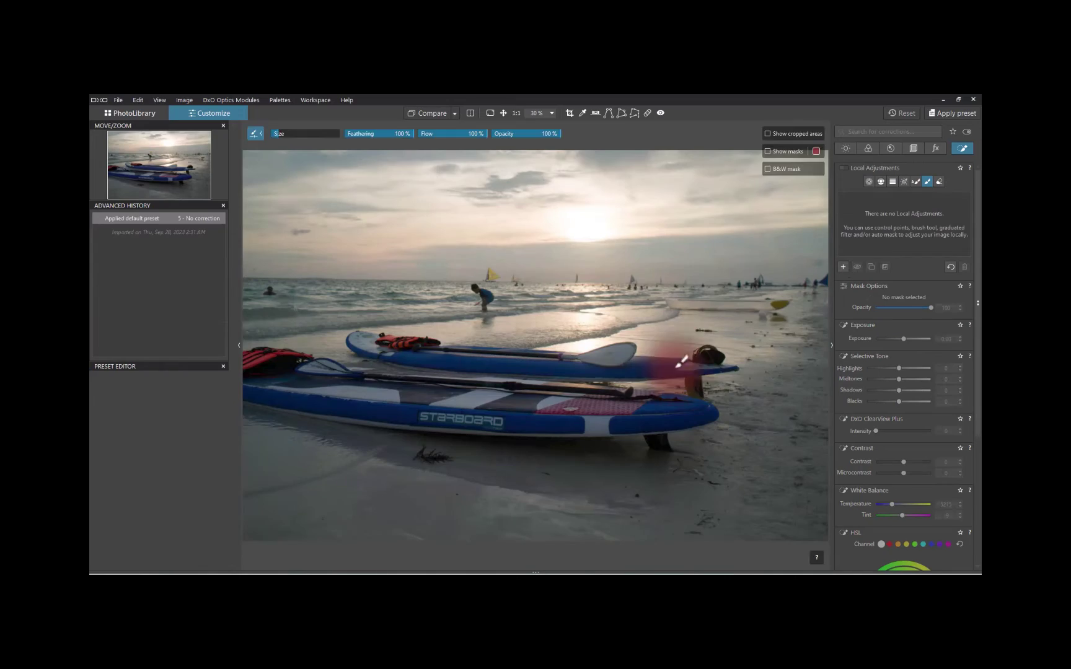
{"action": "mouse_move", "coordinate": [681, 372]}
{"action": "left_mouse_down"}
{"action": "mouse_move", "coordinate": [686, 396]}
{"action": "mouse_move", "coordinate": [669, 378]}
{"action": "mouse_move", "coordinate": [707, 401]}
{"action": "mouse_move", "coordinate": [426, 385]}
{"action": "mouse_move", "coordinate": [559, 410]}
{"action": "mouse_move", "coordinate": [270, 363]}
{"action": "mouse_move", "coordinate": [352, 336]}
{"action": "mouse_move", "coordinate": [728, 354]}
{"action": "mouse_move", "coordinate": [545, 427]}
{"action": "mouse_move", "coordinate": [306, 354]}
{"action": "mouse_move", "coordinate": [574, 367]}
{"action": "left_mouse_up"}
{"action": "key", "text": "Escape"}
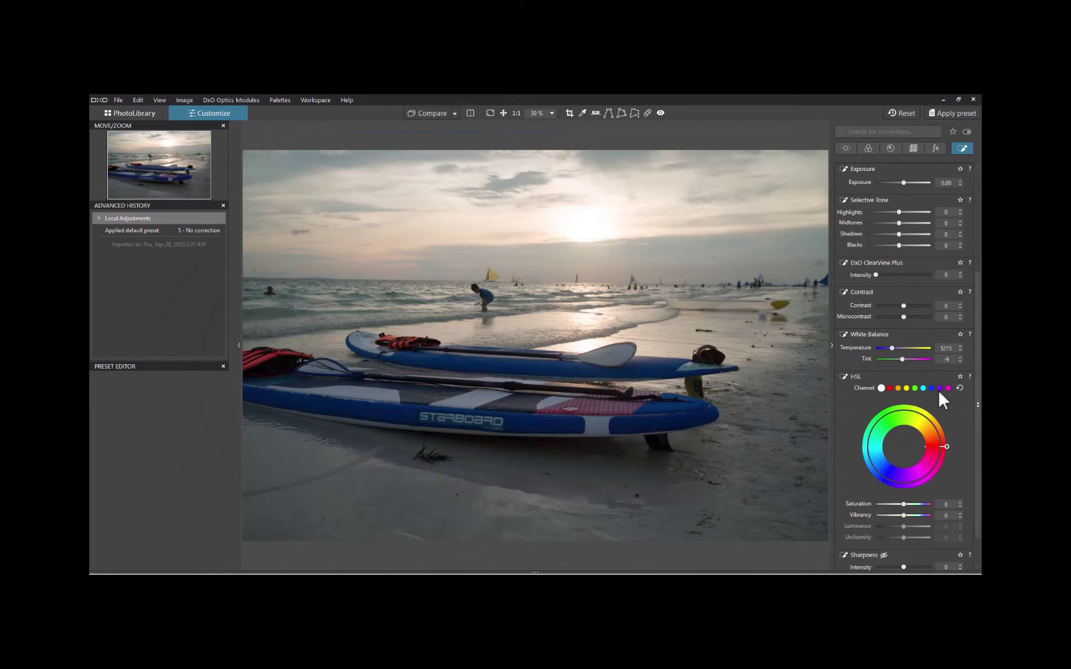
Set the HSL Blue channel saturation to 56 for the paddle boards.
{"action": "left_click", "coordinate": [931, 388]}
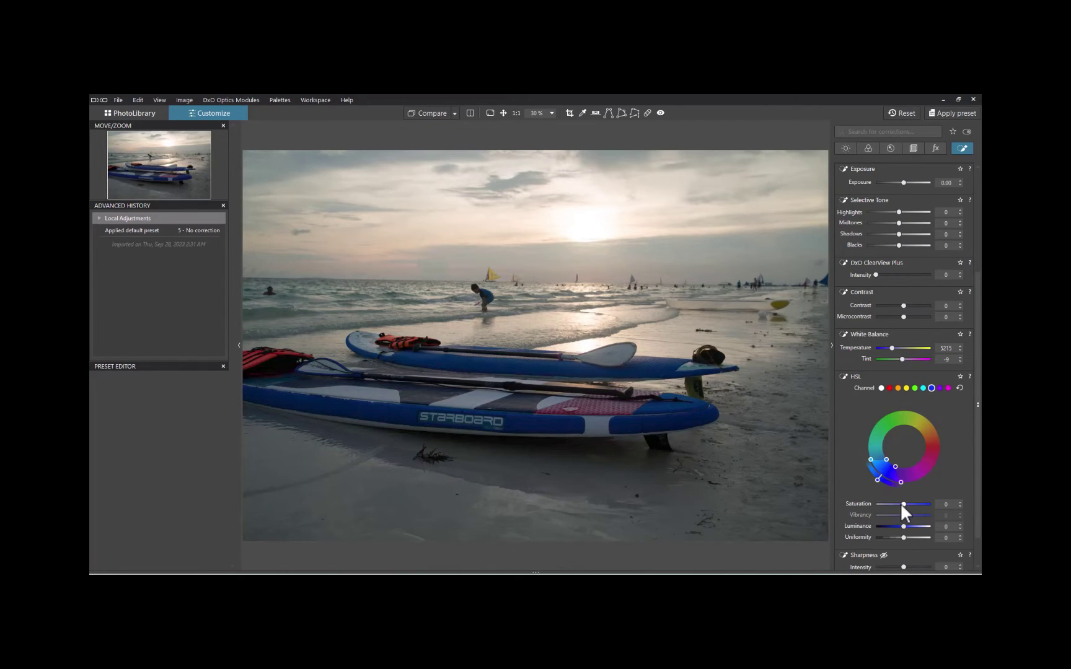
{"action": "left_click_drag", "start_coordinate": [939, 497], "coordinate": [870, 510]}
{"action": "mouse_move", "coordinate": [946, 504]}
{"action": "left_mouse_down"}
{"action": "mouse_move", "coordinate": [865, 514]}
{"action": "mouse_move", "coordinate": [944, 500]}
{"action": "left_mouse_up"}
{"action": "left_click_drag", "start_coordinate": [877, 504], "coordinate": [927, 501]}
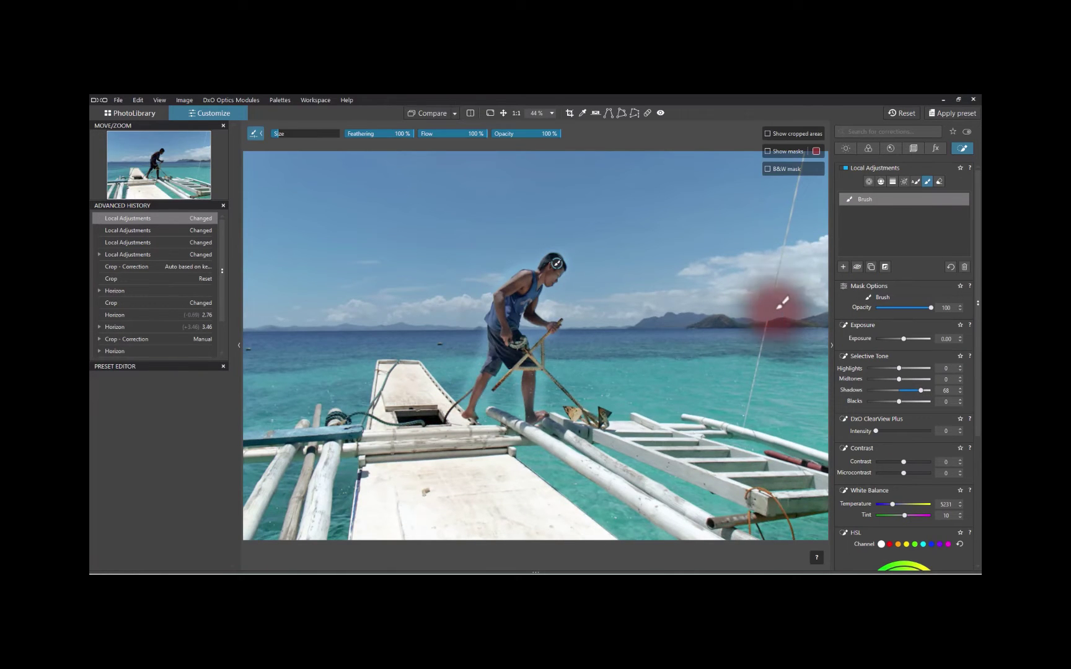
Erase the boat photo's brush mask over the man's leg, torso, arm and head.
{"action": "left_click", "coordinate": [938, 180]}
{"action": "left_click", "coordinate": [937, 181]}
{"action": "mouse_move", "coordinate": [592, 400]}
{"action": "left_mouse_down"}
{"action": "mouse_move", "coordinate": [548, 376]}
{"action": "mouse_move", "coordinate": [551, 404]}
{"action": "mouse_move", "coordinate": [560, 402]}
{"action": "mouse_move", "coordinate": [520, 377]}
{"action": "mouse_move", "coordinate": [503, 428]}
{"action": "left_mouse_up"}
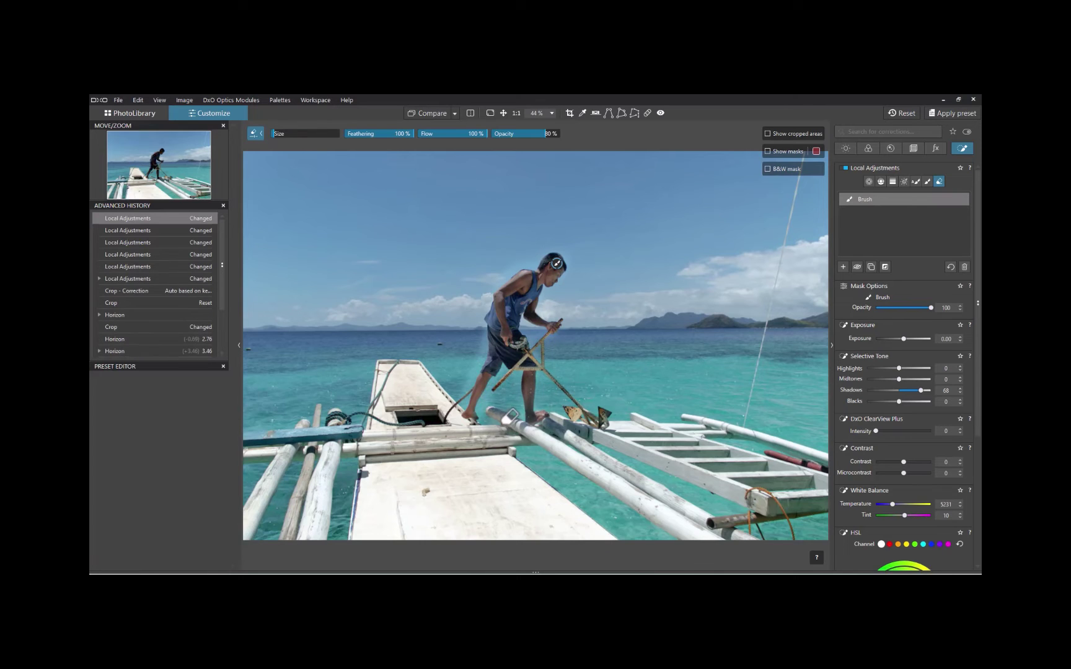
{"action": "mouse_move", "coordinate": [507, 384]}
{"action": "left_mouse_down"}
{"action": "mouse_move", "coordinate": [471, 431]}
{"action": "mouse_move", "coordinate": [477, 406]}
{"action": "mouse_move", "coordinate": [467, 403]}
{"action": "mouse_move", "coordinate": [482, 319]}
{"action": "left_mouse_up"}
{"action": "mouse_move", "coordinate": [569, 306]}
{"action": "left_mouse_down"}
{"action": "mouse_move", "coordinate": [595, 303]}
{"action": "mouse_move", "coordinate": [579, 304]}
{"action": "left_mouse_up"}
{"action": "left_click_drag", "start_coordinate": [558, 247], "coordinate": [505, 276]}
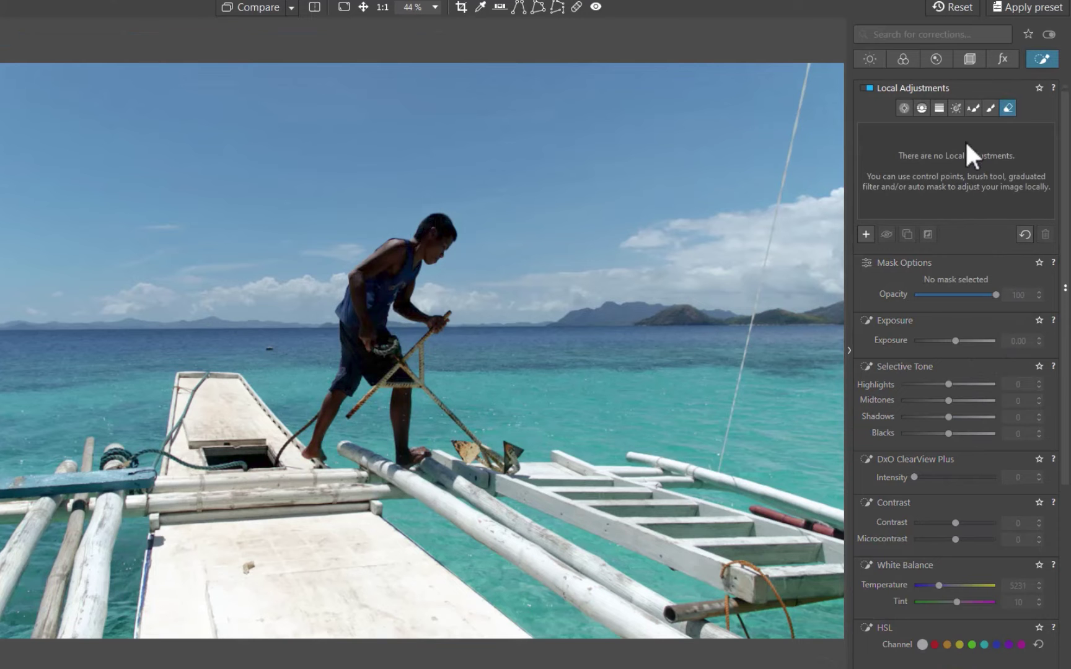
Paint an auto mask over the man, his legs and arm, refining at 75 % zoom.
{"action": "left_click", "coordinate": [973, 108]}
{"action": "scroll", "coordinate": [545, 225], "scroll_direction": "down", "scroll_amount": 4}
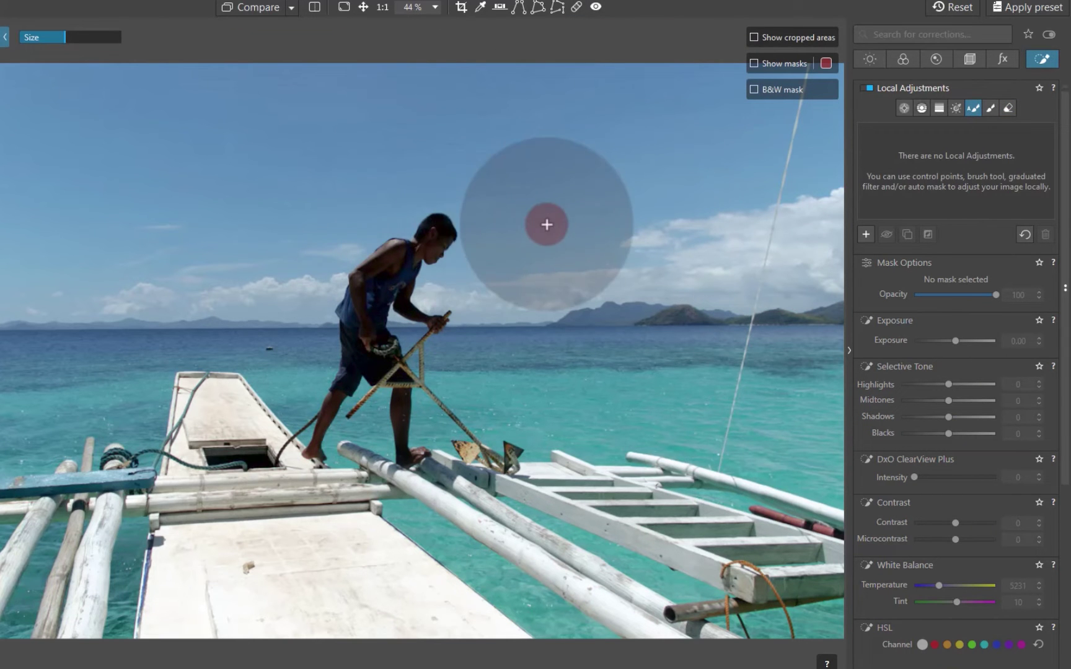
{"action": "mouse_move", "coordinate": [442, 227]}
{"action": "left_mouse_down"}
{"action": "mouse_move", "coordinate": [375, 265]}
{"action": "mouse_move", "coordinate": [362, 287]}
{"action": "mouse_move", "coordinate": [395, 273]}
{"action": "mouse_move", "coordinate": [402, 287]}
{"action": "mouse_move", "coordinate": [362, 339]}
{"action": "mouse_move", "coordinate": [307, 459]}
{"action": "left_mouse_up"}
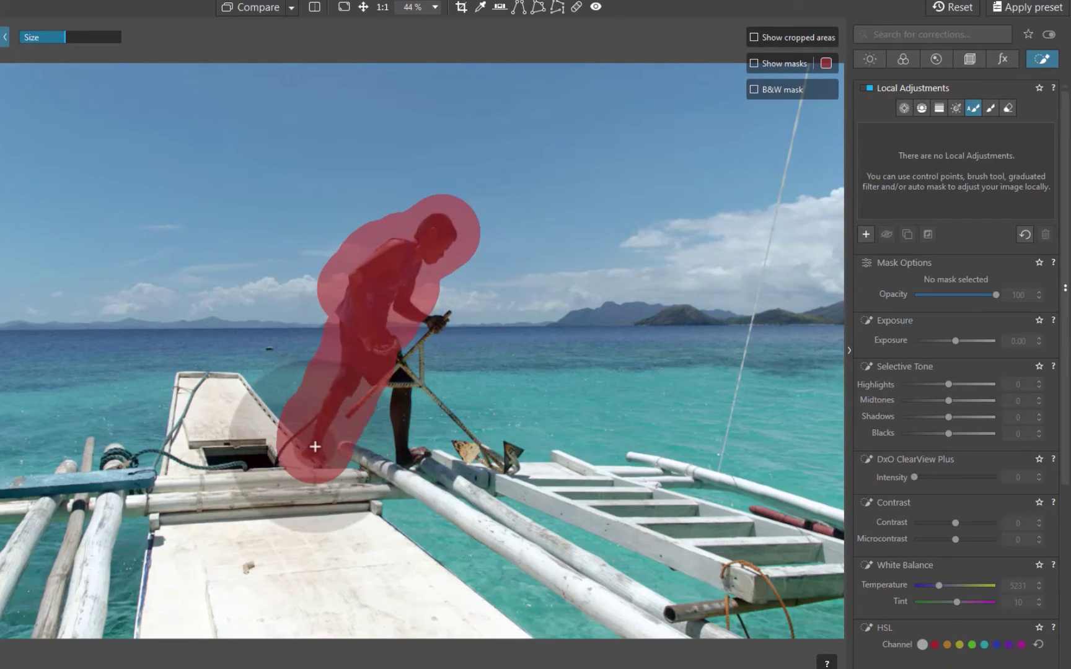
{"action": "left_click_drag", "start_coordinate": [398, 393], "coordinate": [418, 426]}
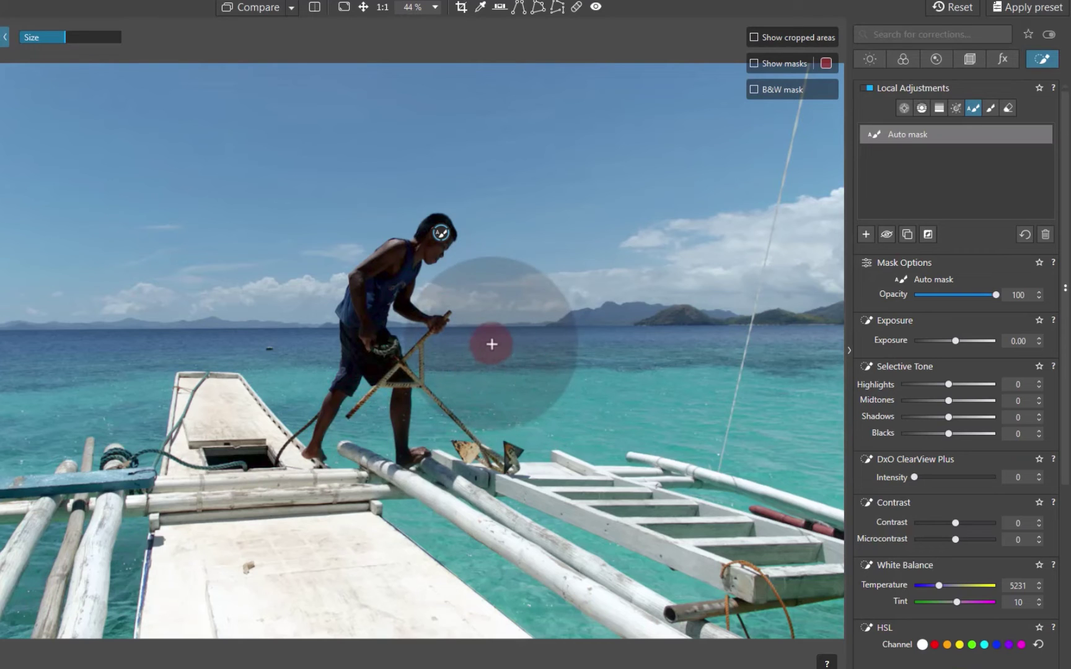
{"action": "left_click", "coordinate": [435, 7]}
{"action": "left_click", "coordinate": [428, 56]}
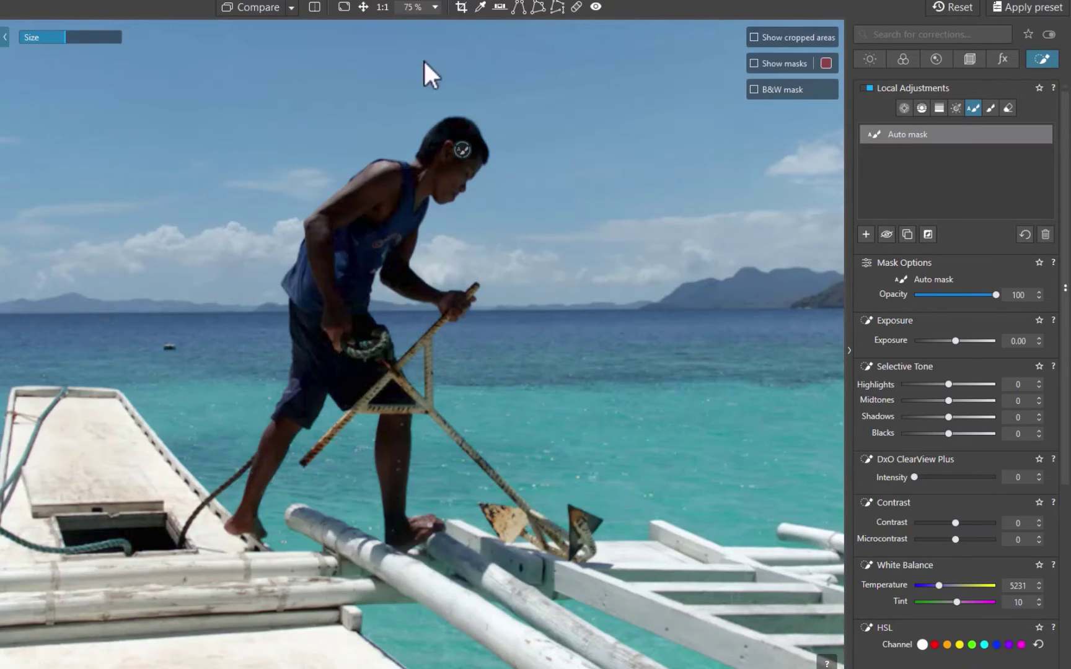
{"action": "left_click_drag", "start_coordinate": [411, 283], "coordinate": [406, 225]}
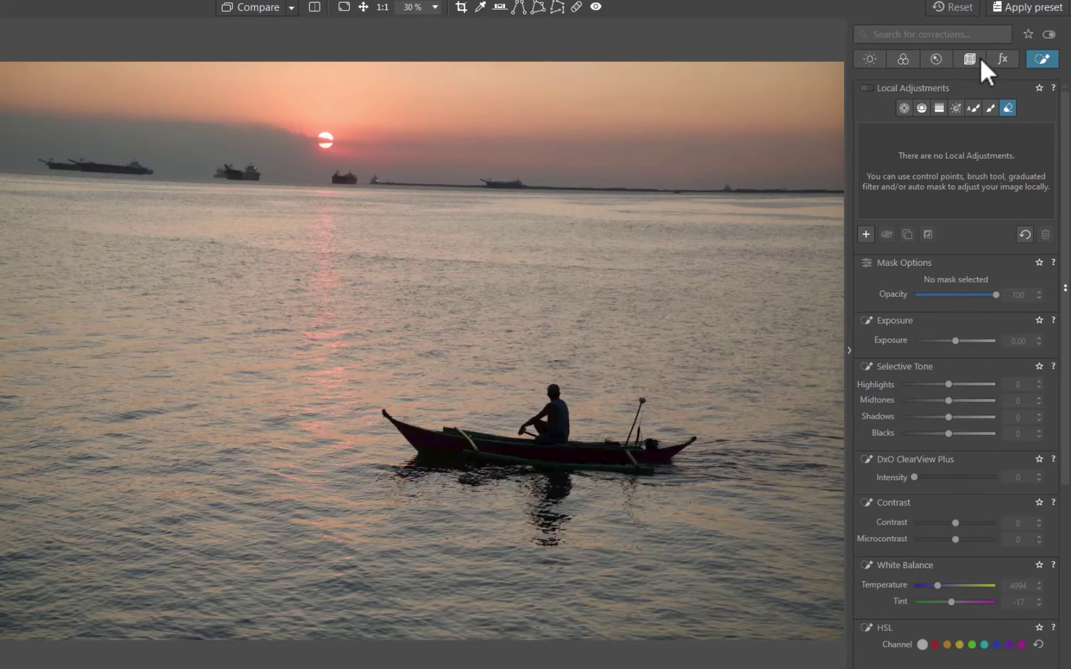
{"action": "left_click", "coordinate": [972, 58]}
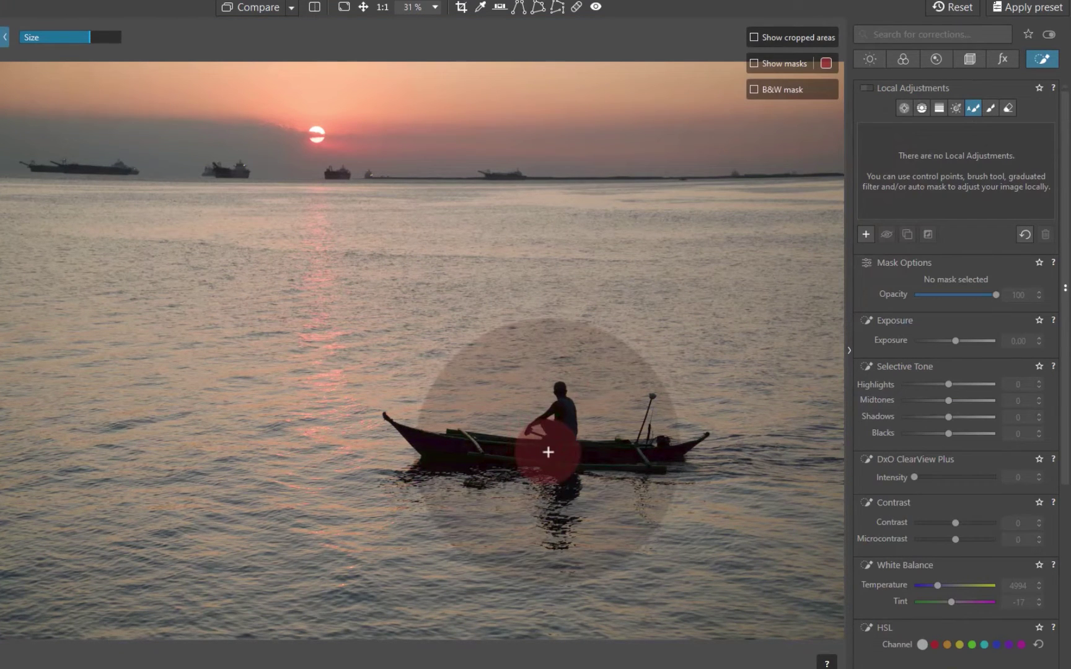
Paint the auto mask across the fisherman and his canoe in the sunset photo.
{"action": "scroll", "coordinate": [552, 451], "scroll_direction": "up", "scroll_amount": 3}
{"action": "mouse_move", "coordinate": [556, 450]}
{"action": "left_mouse_down"}
{"action": "mouse_move", "coordinate": [557, 407]}
{"action": "mouse_move", "coordinate": [559, 444]}
{"action": "mouse_move", "coordinate": [547, 450]}
{"action": "mouse_move", "coordinate": [457, 454]}
{"action": "mouse_move", "coordinate": [425, 443]}
{"action": "mouse_move", "coordinate": [442, 447]}
{"action": "left_mouse_up"}
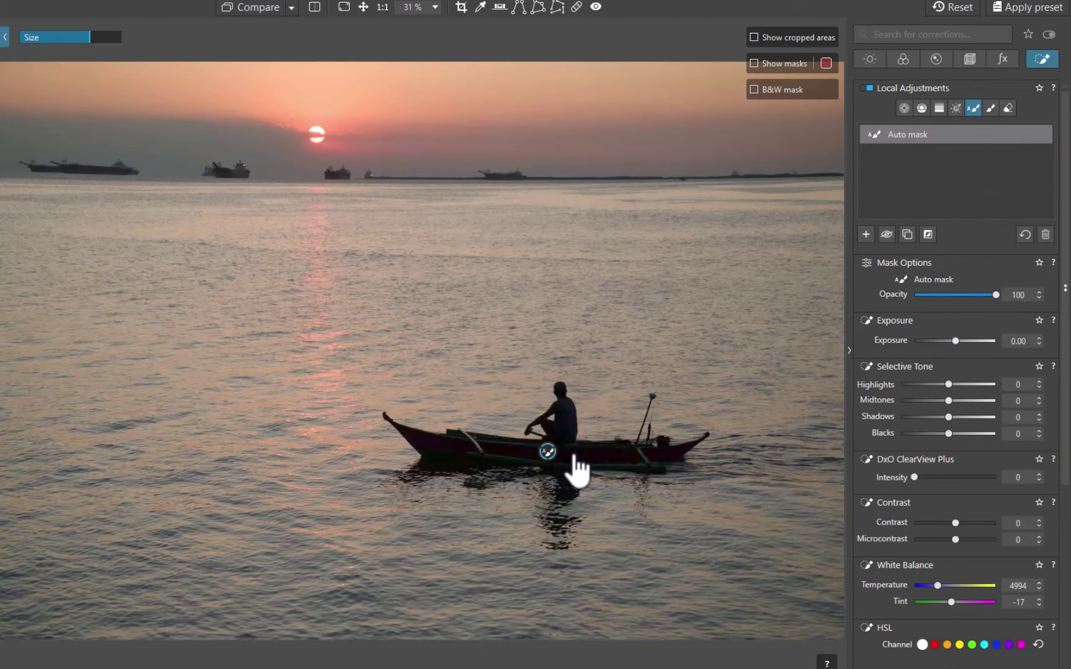
{"action": "left_click_drag", "start_coordinate": [574, 460], "coordinate": [660, 457]}
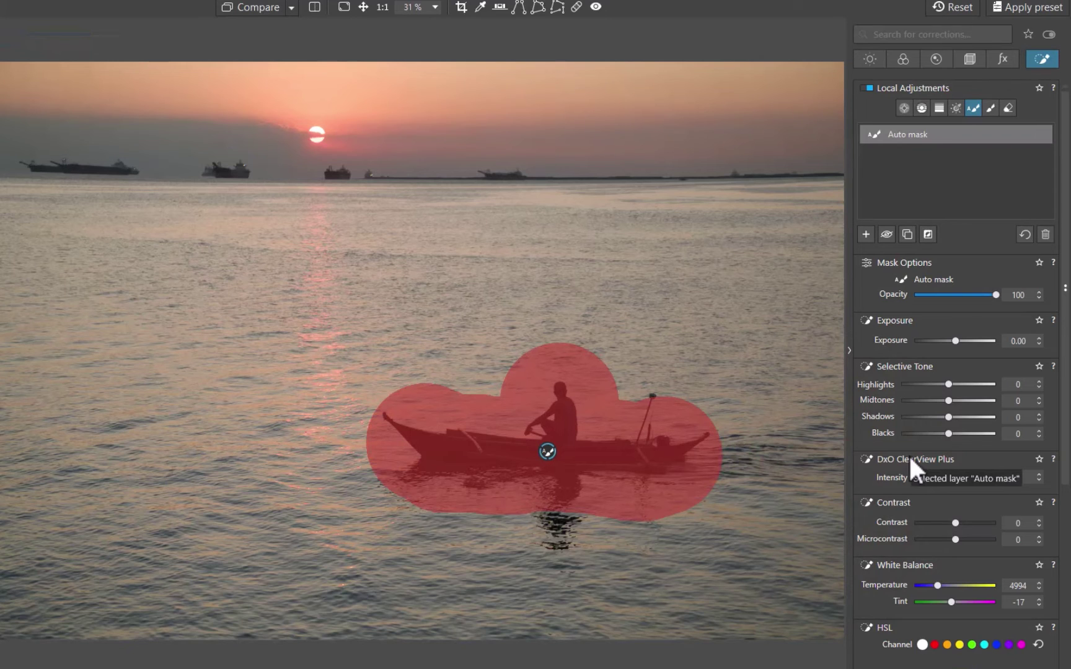
Raise the canoe mask's local Exposure to 4.00 to brighten the paddler and boat.
{"action": "left_click_drag", "start_coordinate": [955, 341], "coordinate": [1012, 341]}
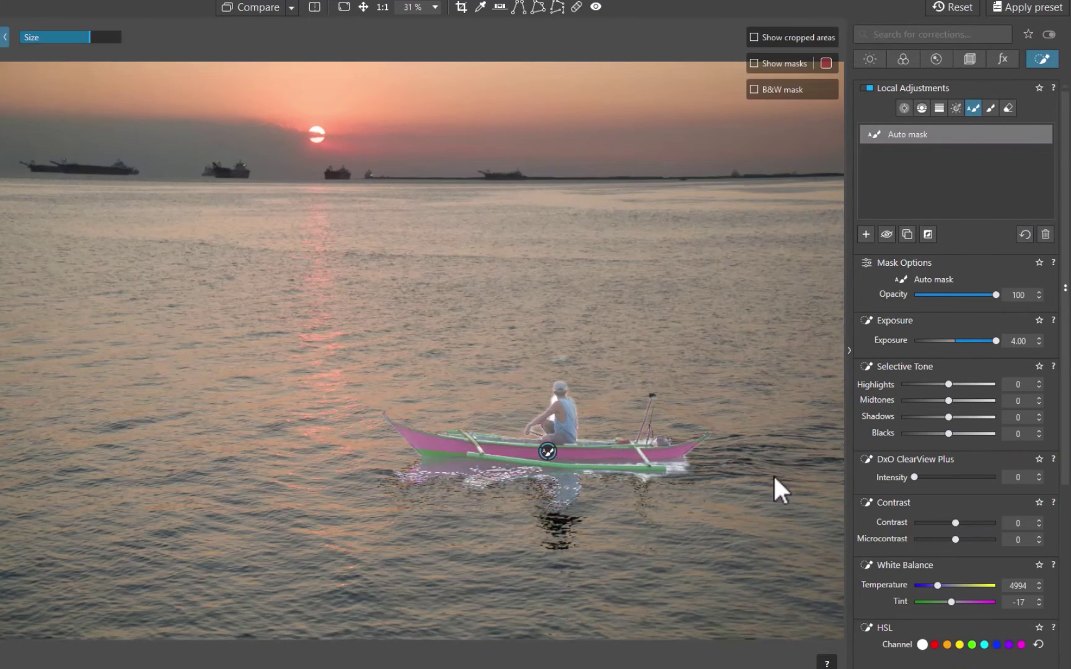
Erase the mask spill from the reflection, the water beneath the hull and the stern.
{"action": "left_click", "coordinate": [1008, 108]}
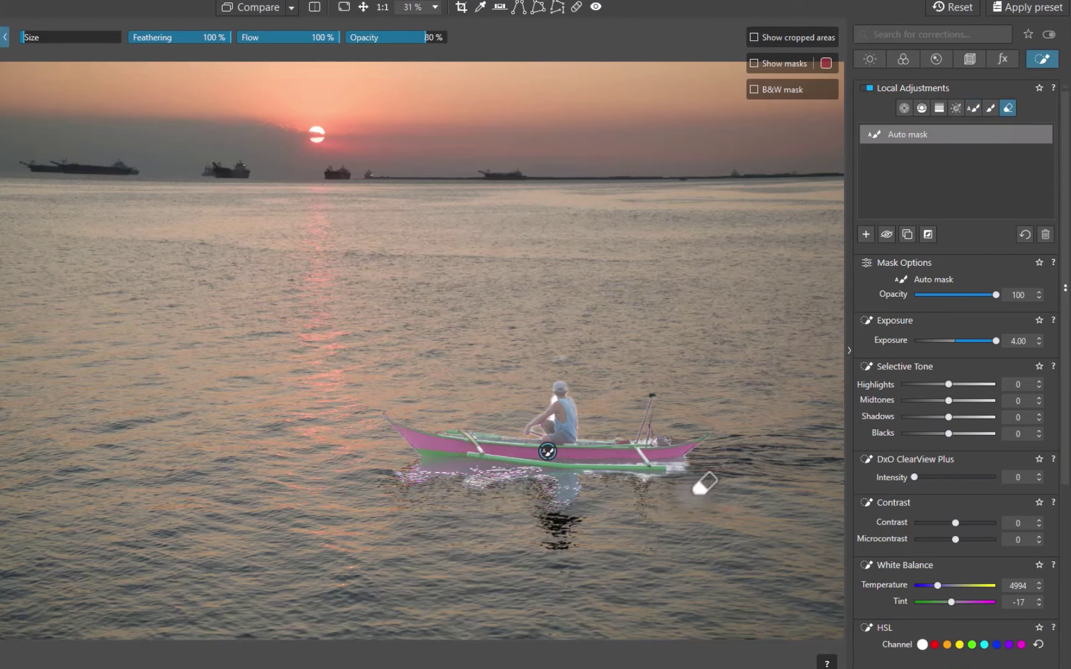
{"action": "mouse_move", "coordinate": [554, 469]}
{"action": "left_mouse_down"}
{"action": "mouse_move", "coordinate": [490, 484]}
{"action": "mouse_move", "coordinate": [547, 511]}
{"action": "mouse_move", "coordinate": [512, 504]}
{"action": "mouse_move", "coordinate": [578, 477]}
{"action": "left_mouse_up"}
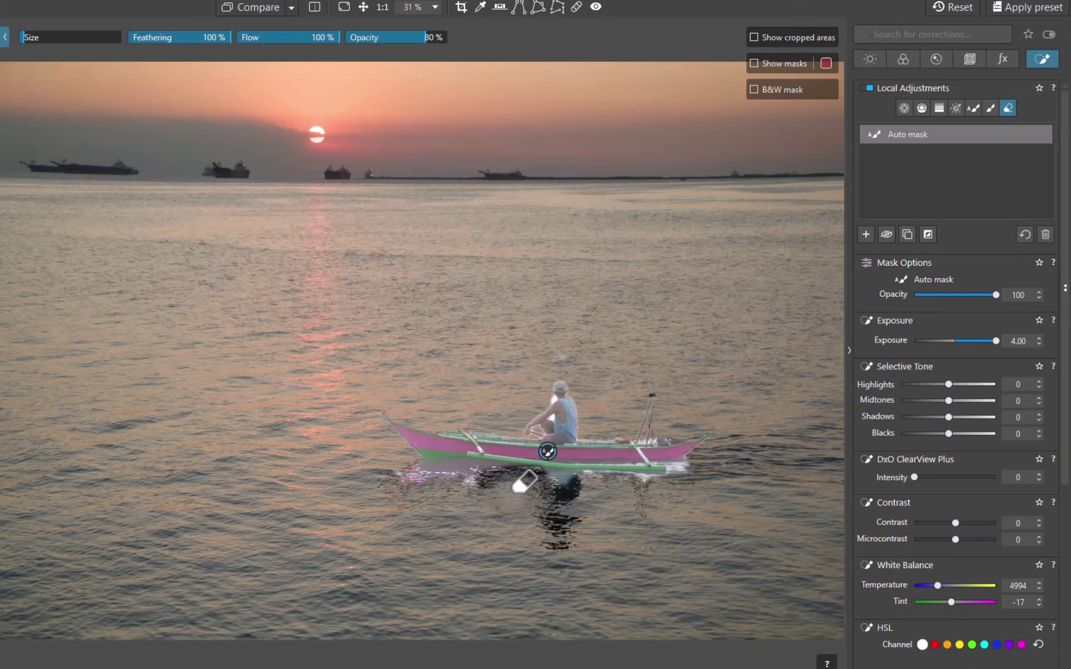
{"action": "mouse_move", "coordinate": [526, 482]}
{"action": "left_mouse_down"}
{"action": "mouse_move", "coordinate": [545, 491]}
{"action": "mouse_move", "coordinate": [414, 476]}
{"action": "left_mouse_up"}
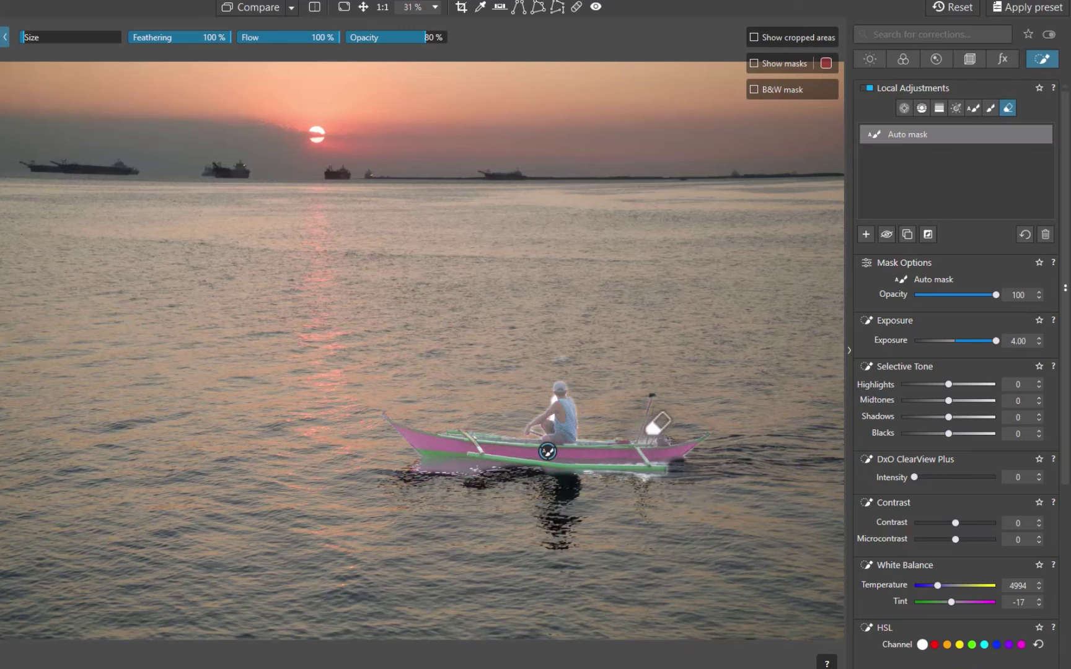
{"action": "left_click_drag", "start_coordinate": [645, 455], "coordinate": [604, 441]}
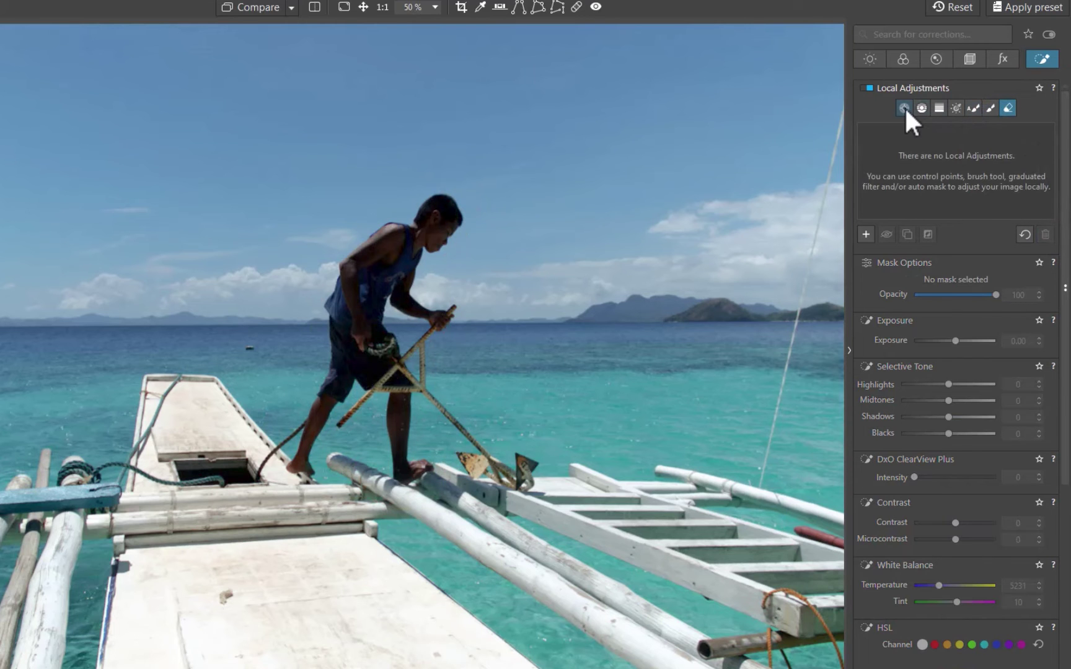
Place a control point on the man's head and shrink its area, with the mask overlay shown.
{"action": "left_click", "coordinate": [905, 107]}
{"action": "left_click", "coordinate": [432, 219]}
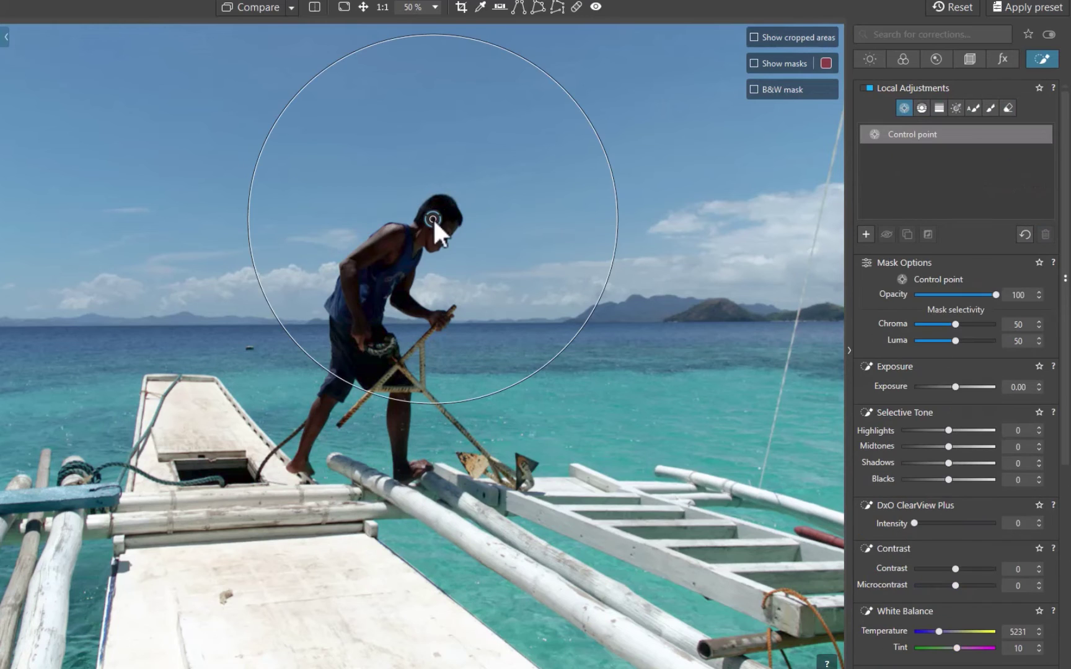
{"action": "key", "text": "m"}
{"action": "left_click_drag", "start_coordinate": [510, 47], "coordinate": [483, 103]}
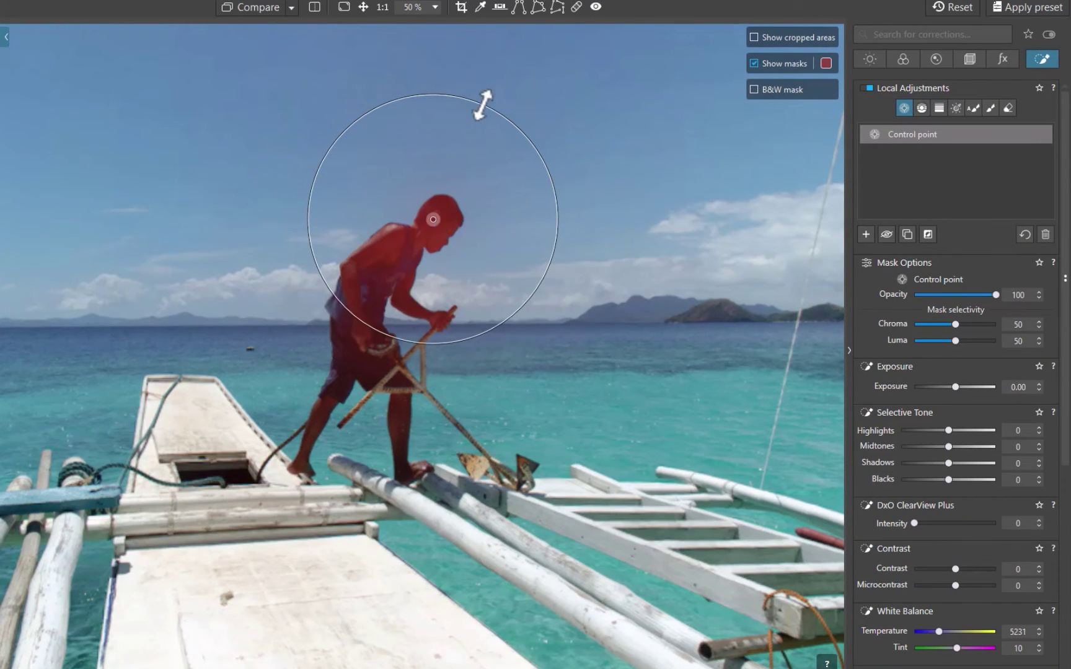
Add control points on the man's shorts, legs and back, then raise Exposure slightly.
{"action": "left_click", "coordinate": [344, 324]}
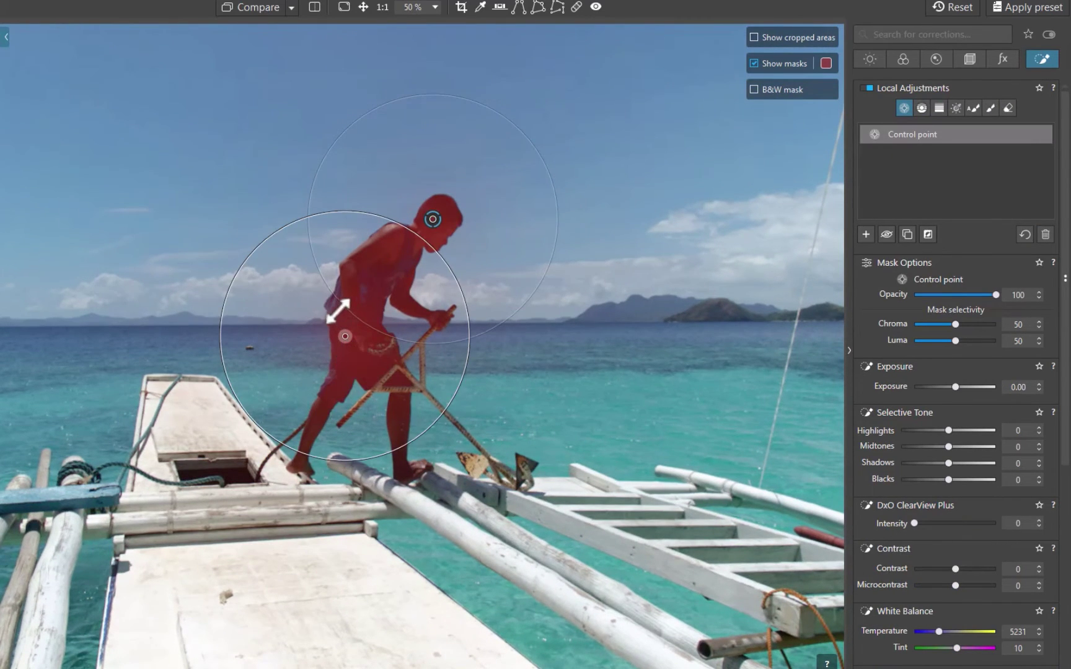
{"action": "left_click", "coordinate": [337, 310]}
{"action": "left_click", "coordinate": [401, 456]}
{"action": "left_click_drag", "start_coordinate": [388, 569], "coordinate": [389, 557]}
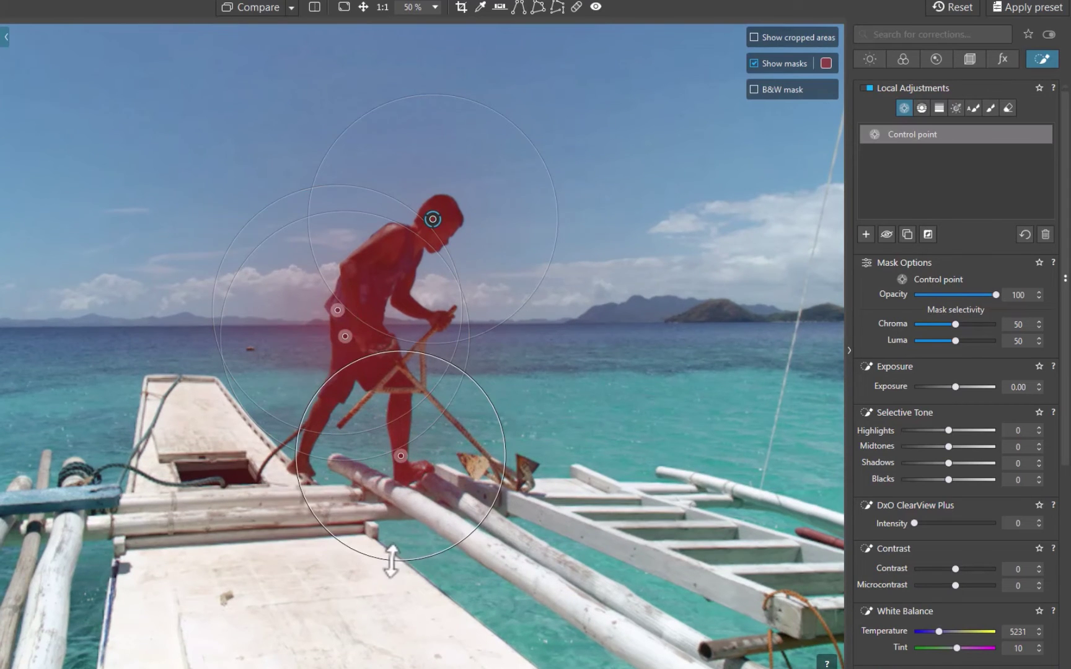
{"action": "left_click", "coordinate": [391, 259]}
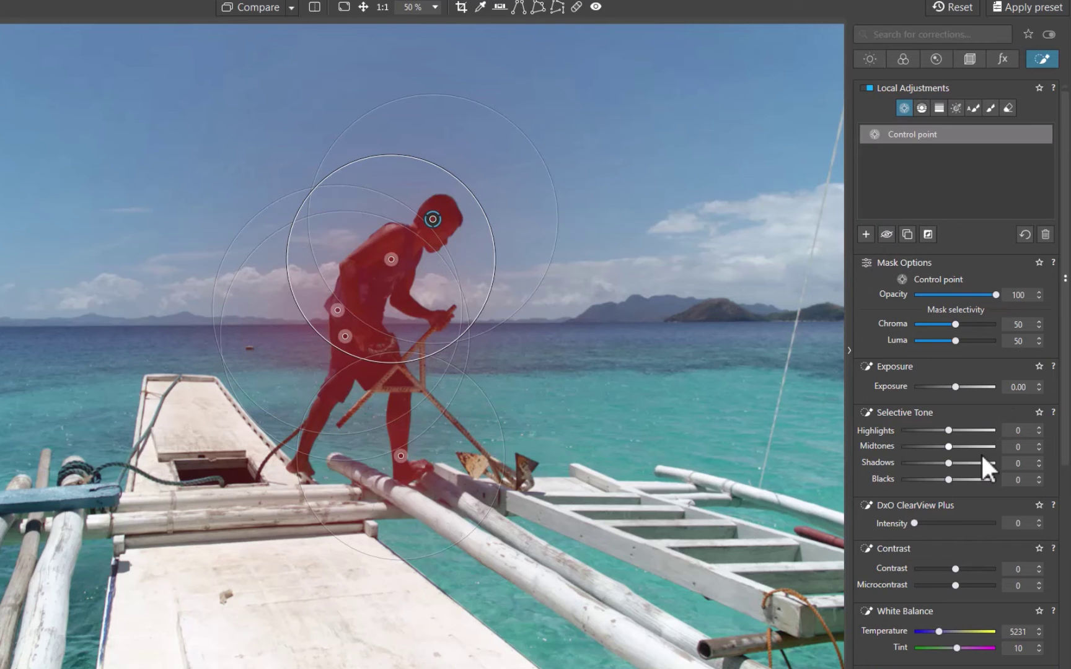
{"action": "mouse_move", "coordinate": [955, 386]}
{"action": "left_mouse_down"}
{"action": "mouse_move", "coordinate": [981, 387]}
{"action": "mouse_move", "coordinate": [949, 386]}
{"action": "mouse_move", "coordinate": [971, 385]}
{"action": "left_mouse_up"}
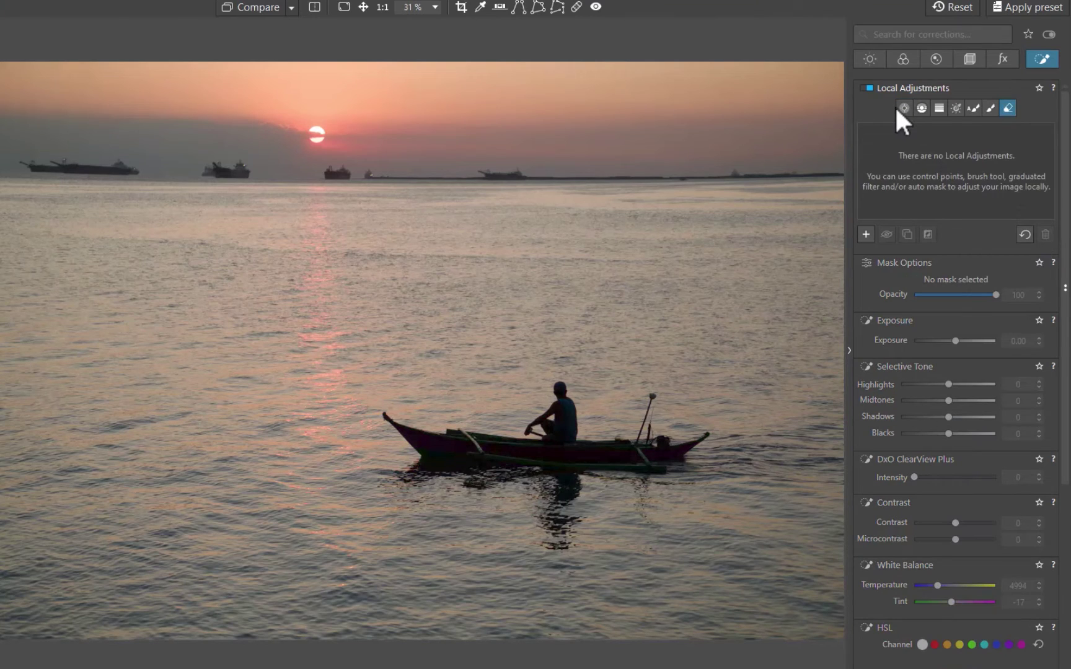
Place control points on the boat's bow and stern, shrinking their areas to the boat.
{"action": "left_click", "coordinate": [900, 107]}
{"action": "left_click", "coordinate": [561, 444]}
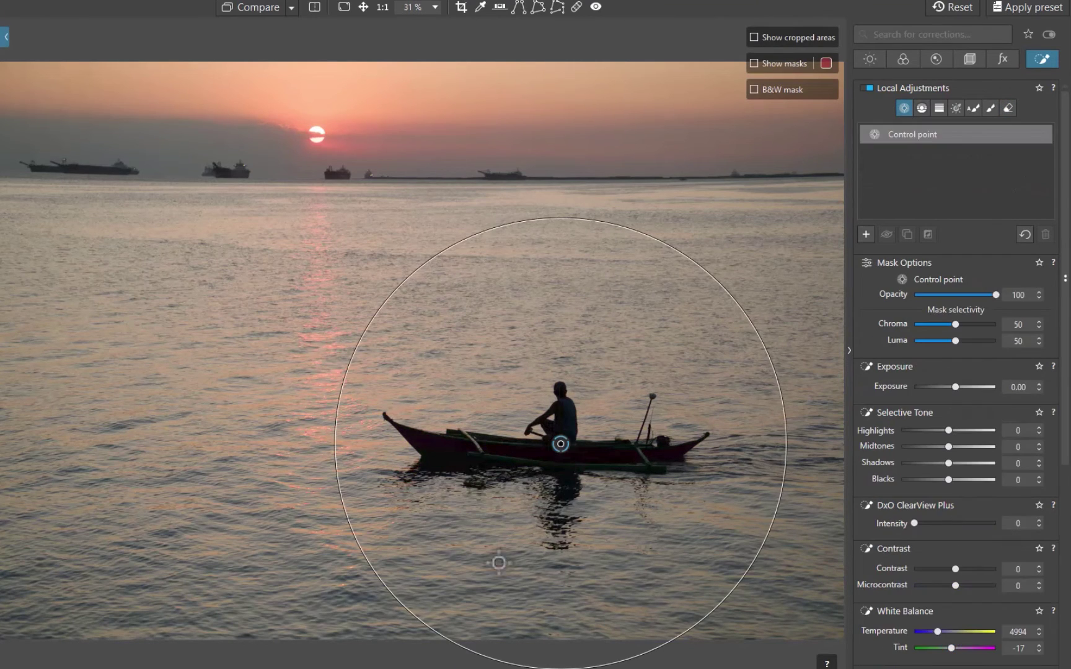
{"action": "left_click_drag", "start_coordinate": [476, 654], "coordinate": [513, 582]}
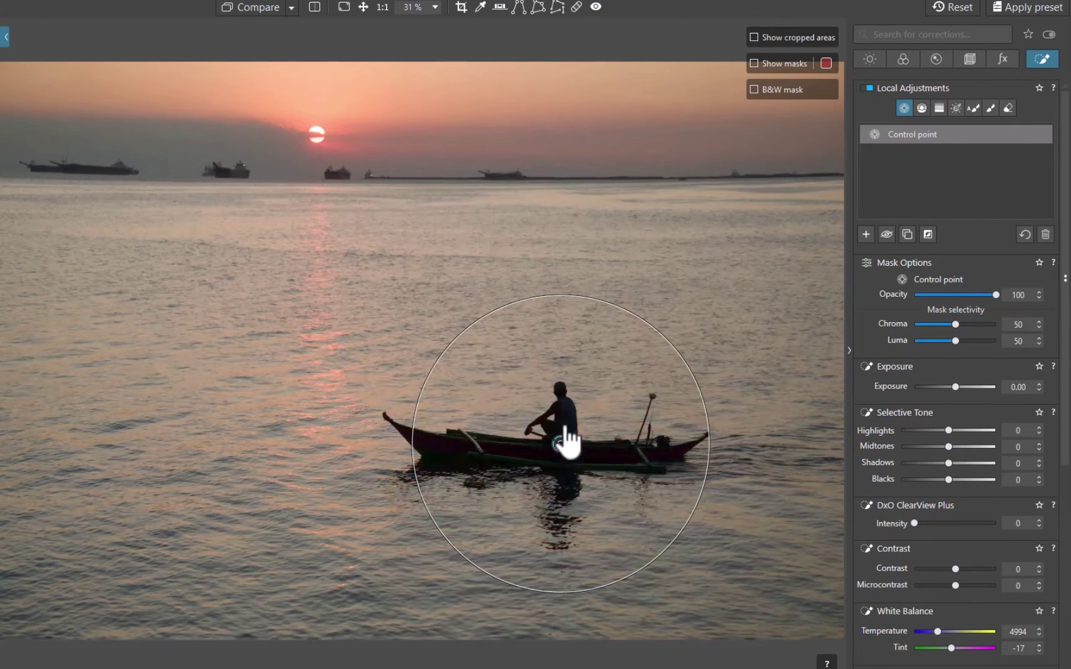
{"action": "left_click_drag", "start_coordinate": [561, 443], "coordinate": [454, 446]}
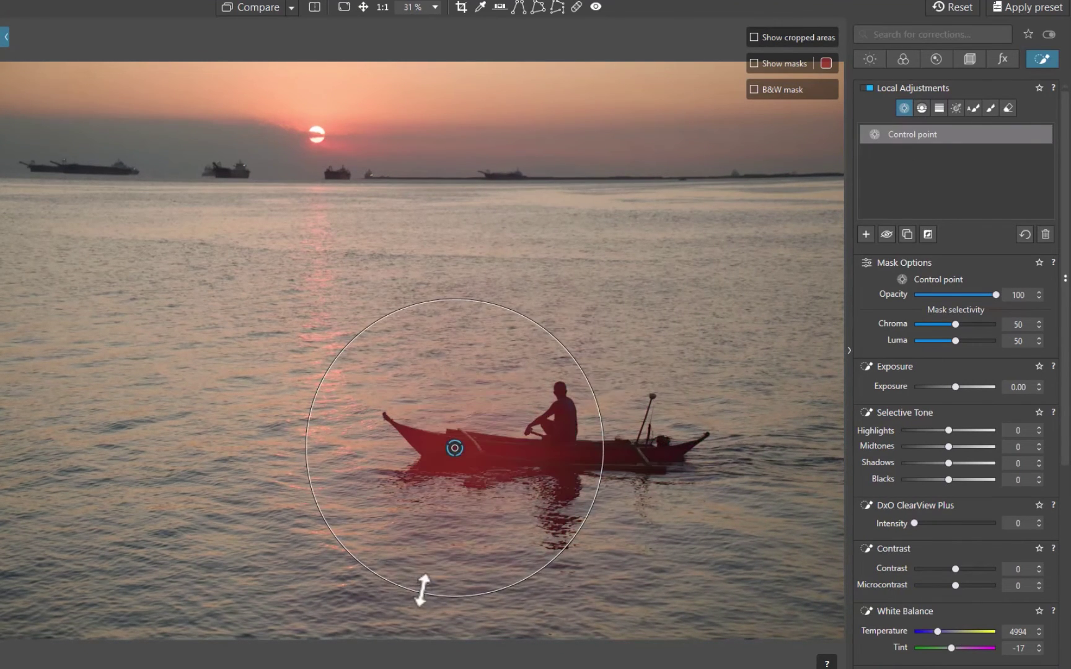
{"action": "left_click_drag", "start_coordinate": [422, 590], "coordinate": [441, 563]}
{"action": "left_click", "coordinate": [616, 450]}
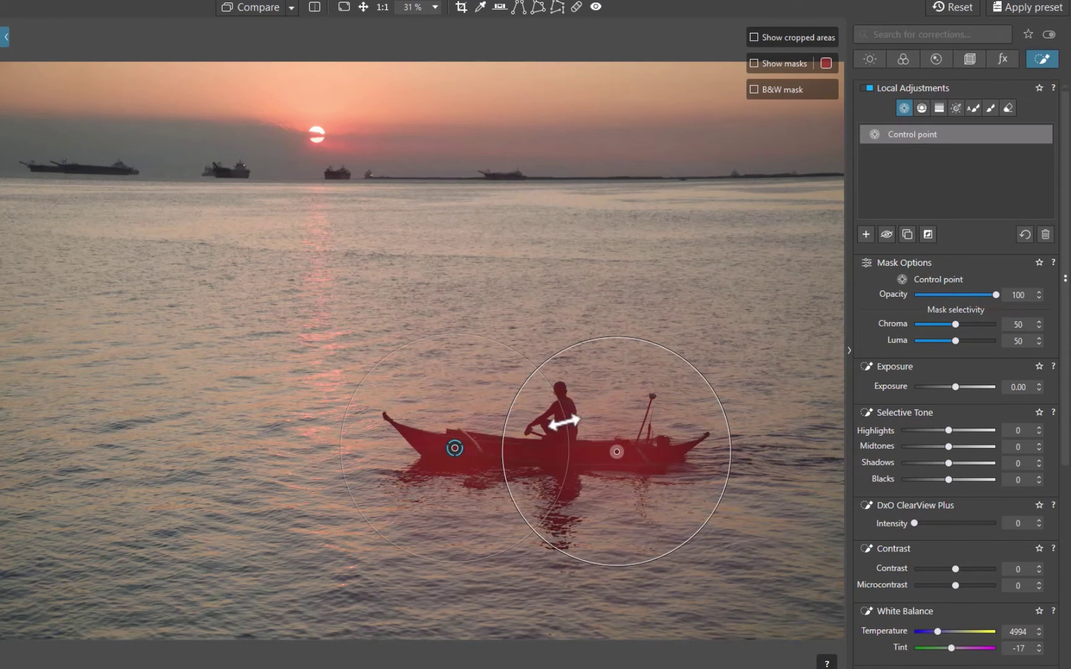
Add negative control points above the stern, above the boat's middle, and on the water below.
{"action": "left_click", "coordinate": [611, 410], "text": "alt"}
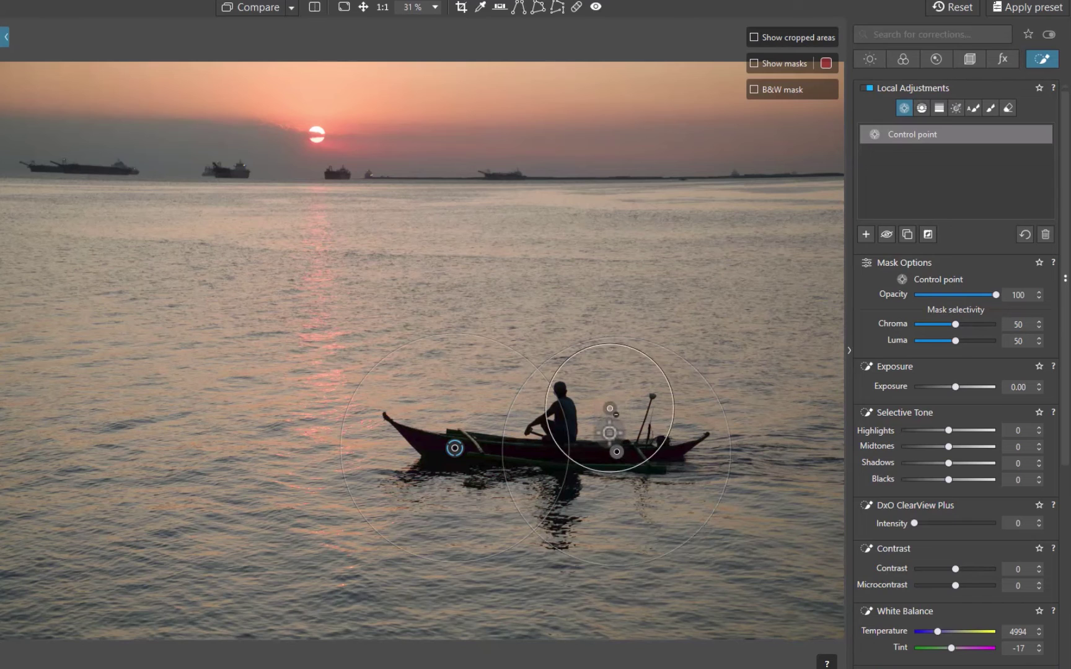
{"action": "left_click", "coordinate": [499, 401], "text": "alt"}
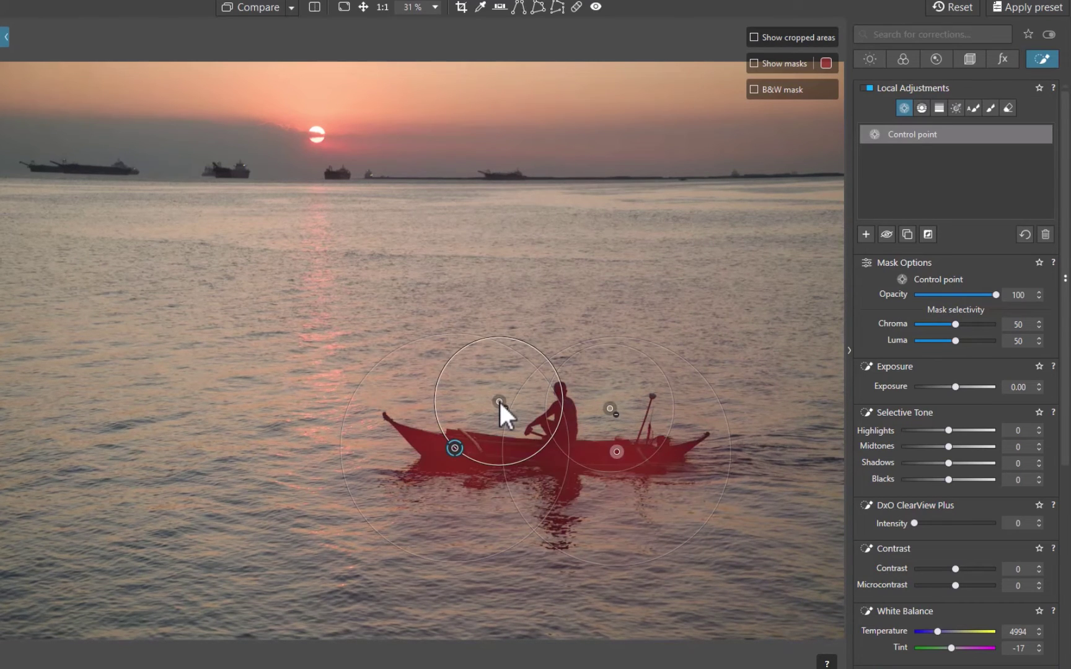
{"action": "left_click", "coordinate": [501, 501], "text": "alt"}
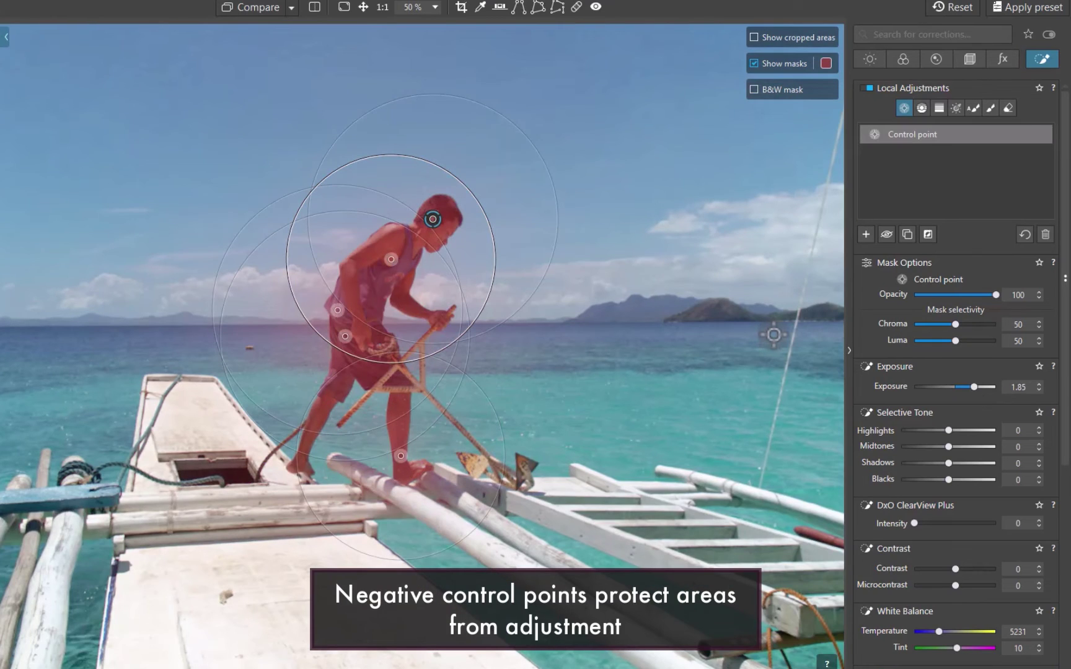
Add tiny-radius negative control points near the man's elbow, head and shoulder.
{"action": "key", "text": "m"}
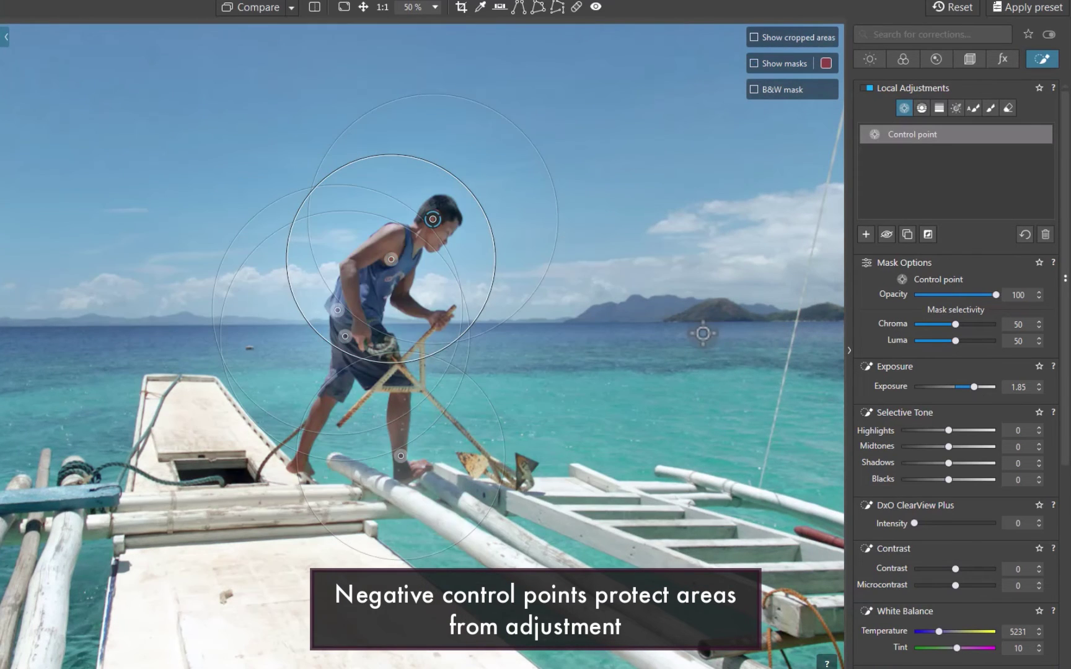
{"action": "left_click", "coordinate": [438, 280], "text": "alt"}
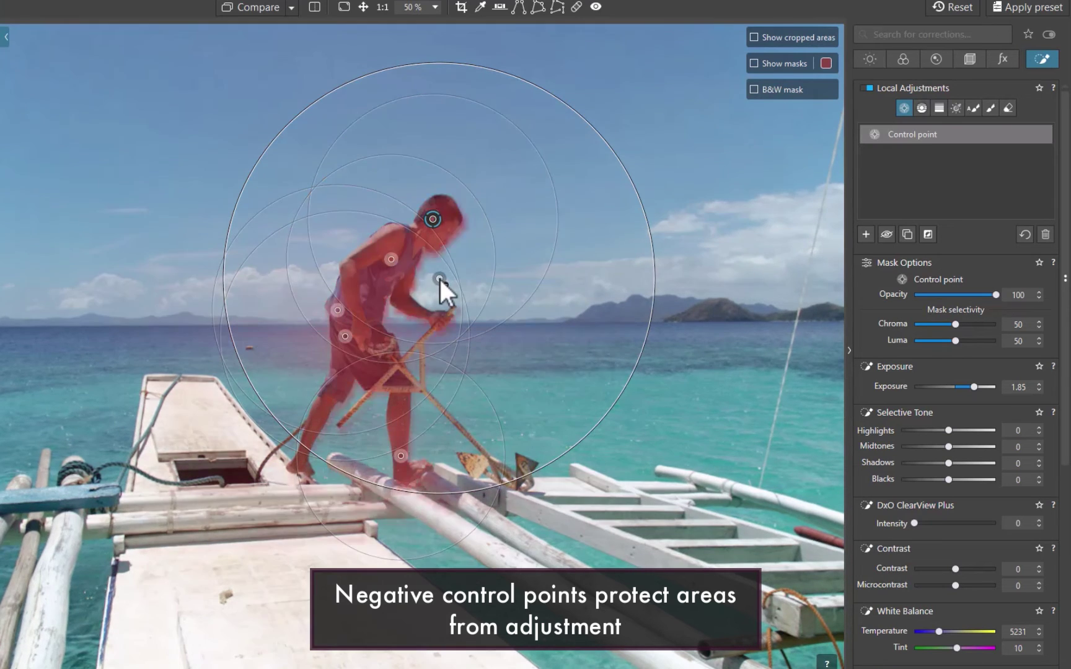
{"action": "left_click_drag", "start_coordinate": [439, 489], "coordinate": [451, 335]}
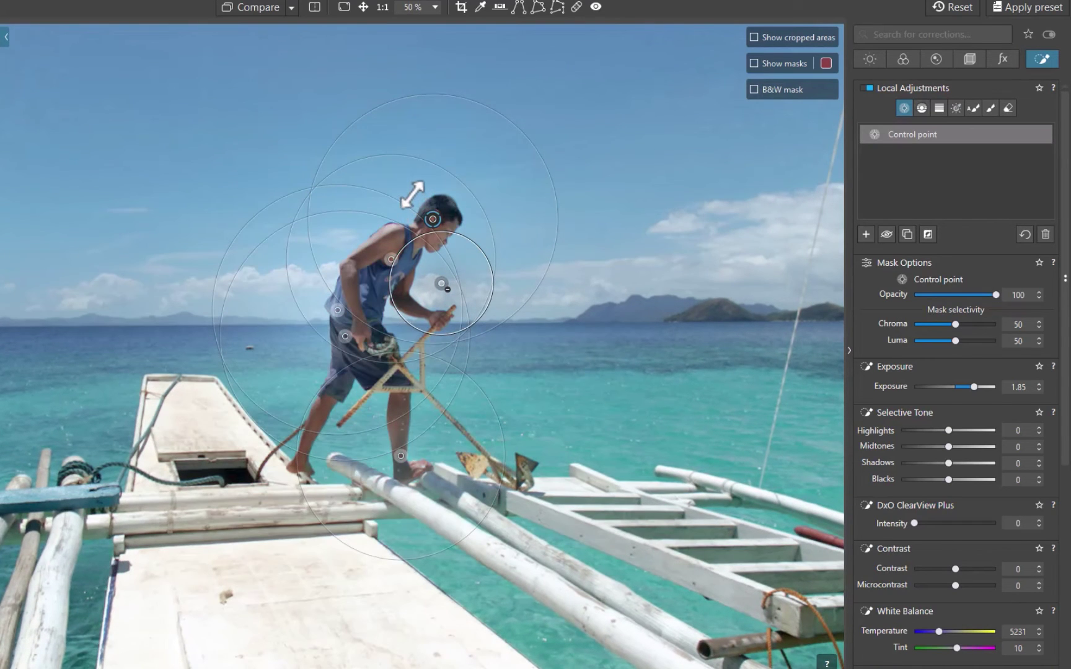
{"action": "left_click", "coordinate": [411, 190]}
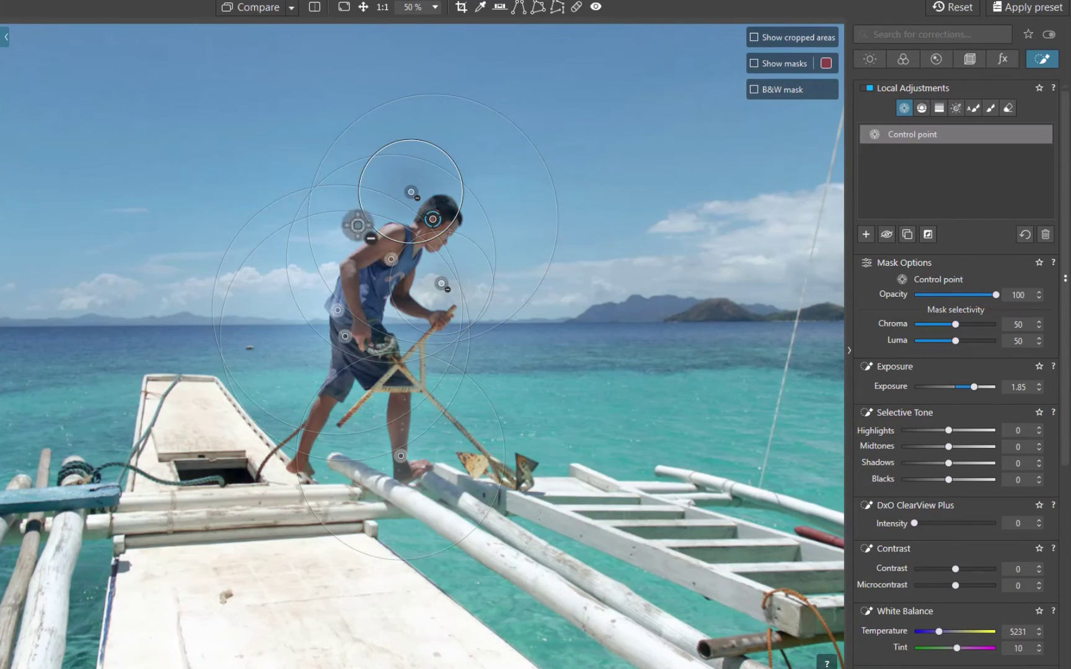
{"action": "left_click", "coordinate": [346, 238]}
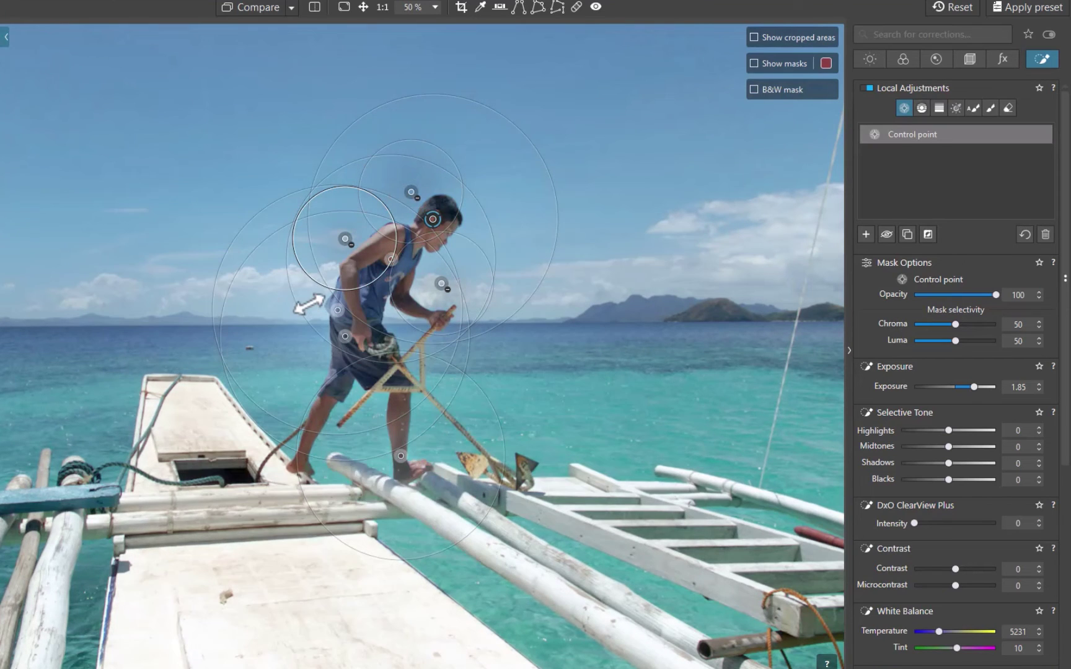
{"action": "left_click", "coordinate": [310, 303]}
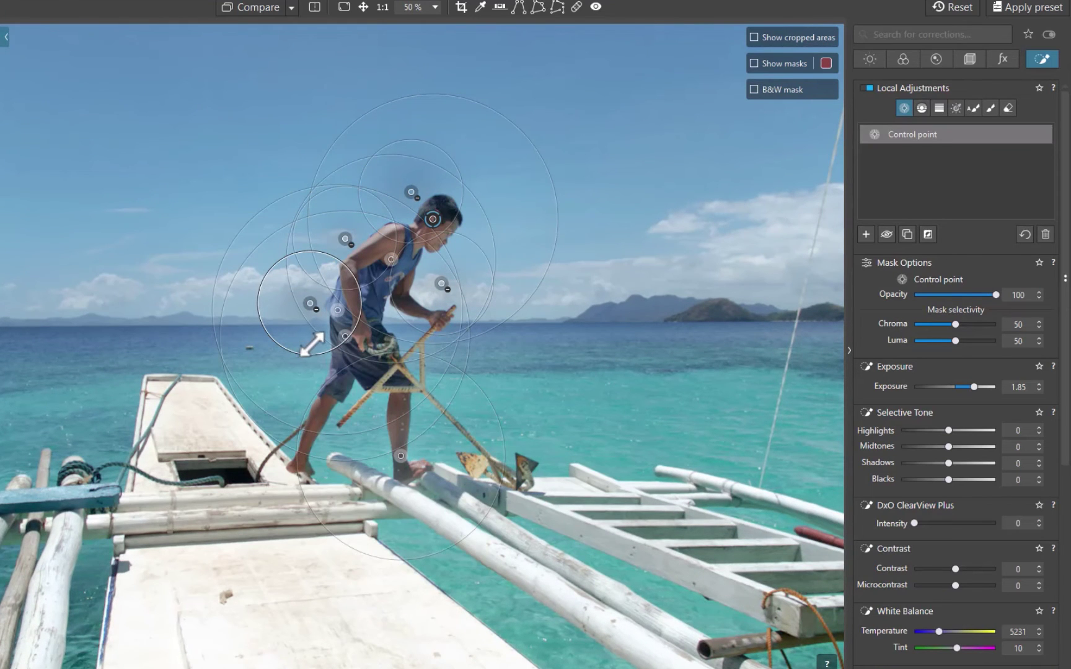
Add a last negative point on the man's back, then draw a control line over the night sky.
{"action": "left_click", "coordinate": [312, 344]}
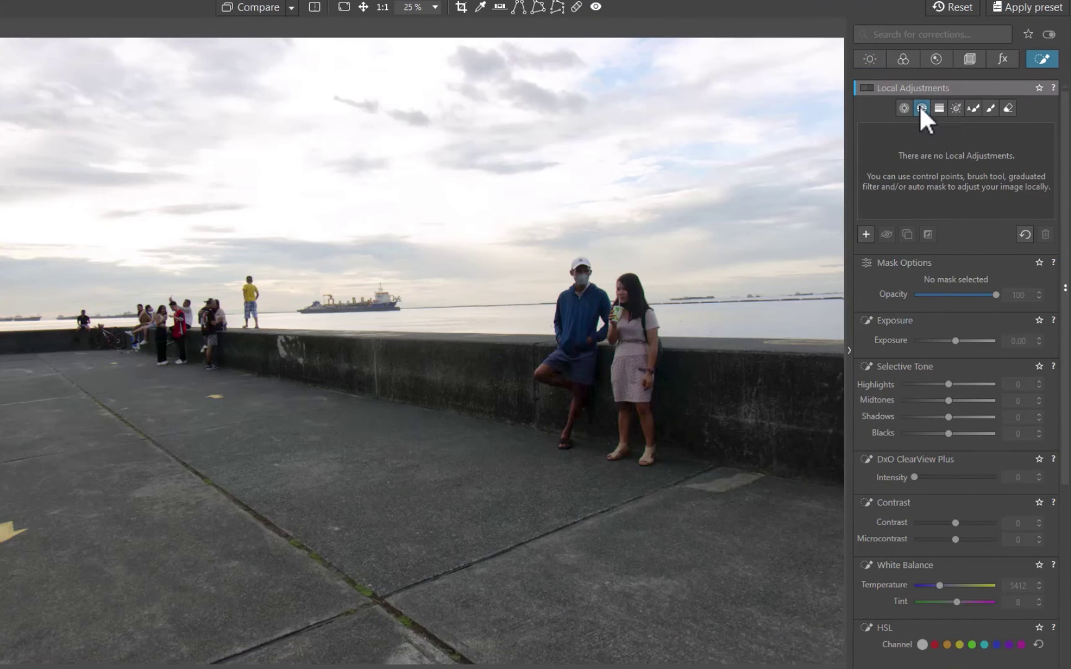
{"action": "left_click", "coordinate": [921, 107]}
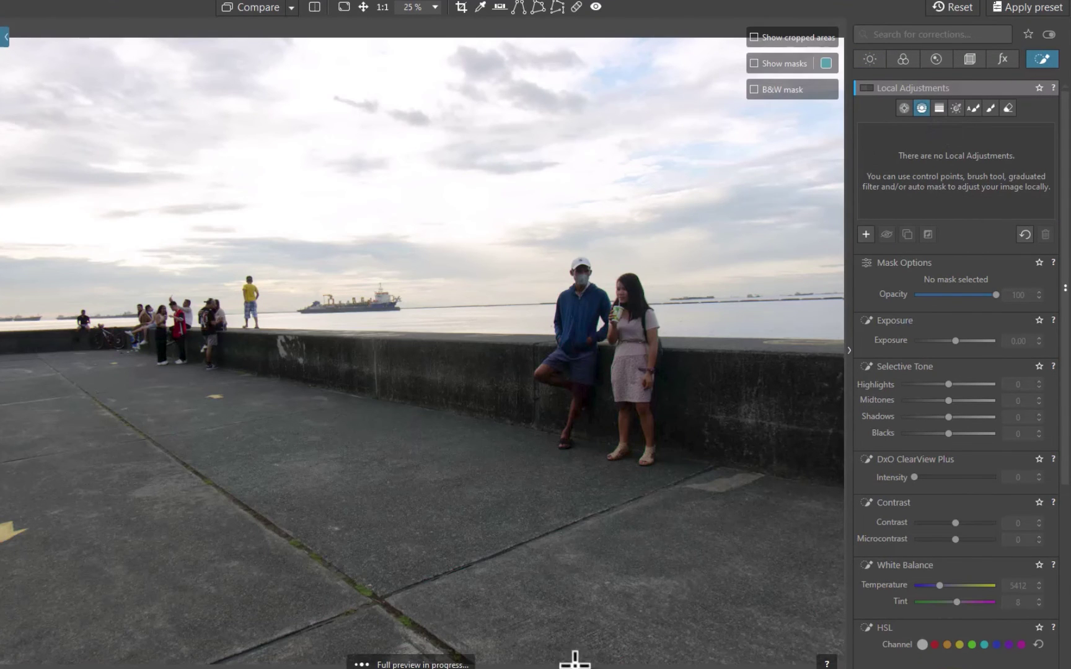
{"action": "left_click_drag", "start_coordinate": [566, 662], "coordinate": [595, 240]}
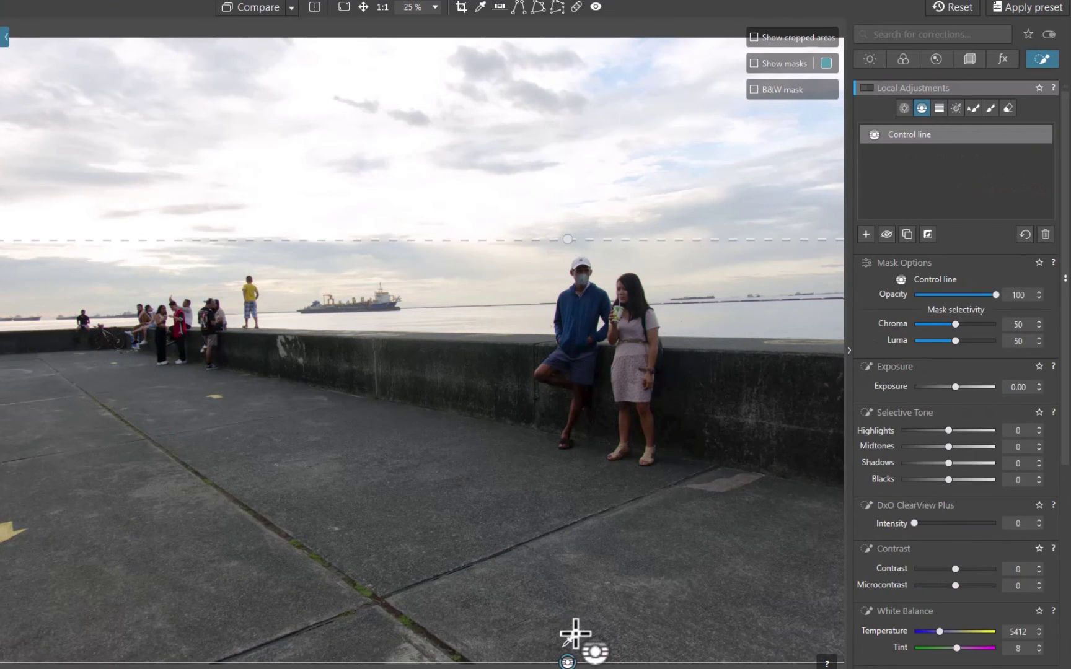
{"action": "key", "text": "m"}
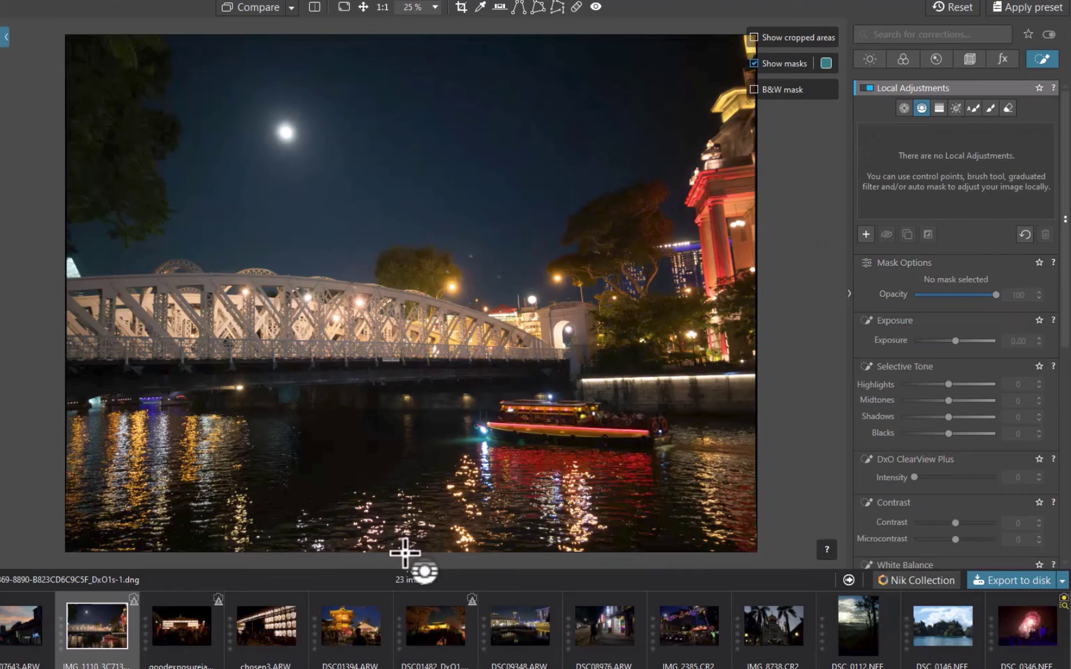
{"action": "left_click_drag", "start_coordinate": [411, 554], "coordinate": [419, 250]}
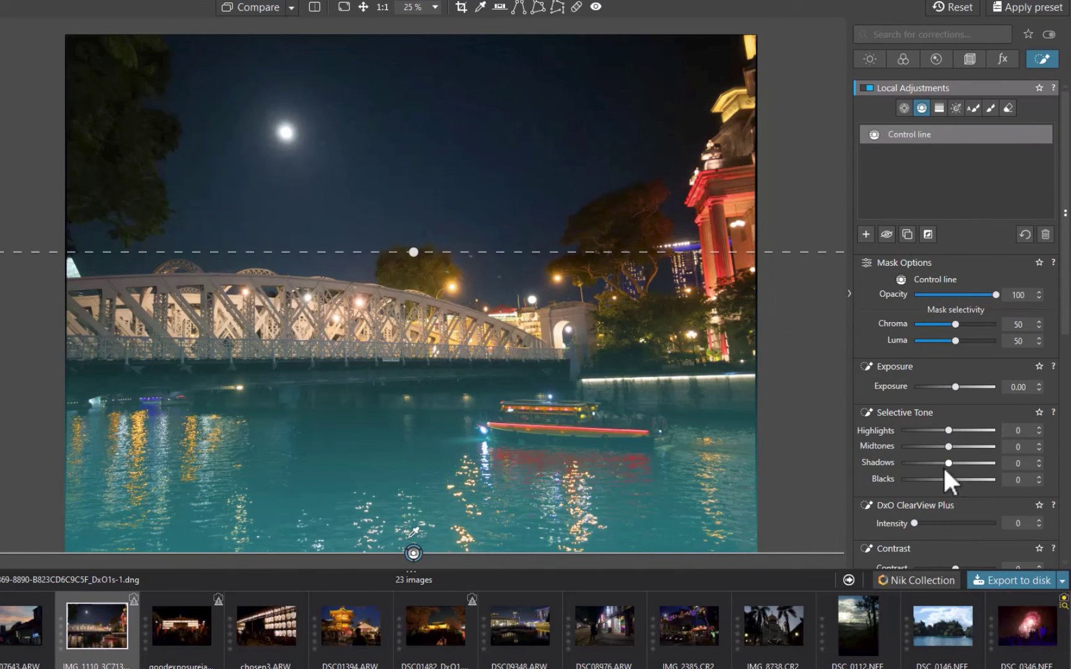
Set the control line's Selective Tone Shadows to 38 and Microcontrast to 3.
{"action": "left_click_drag", "start_coordinate": [954, 462], "coordinate": [946, 462]}
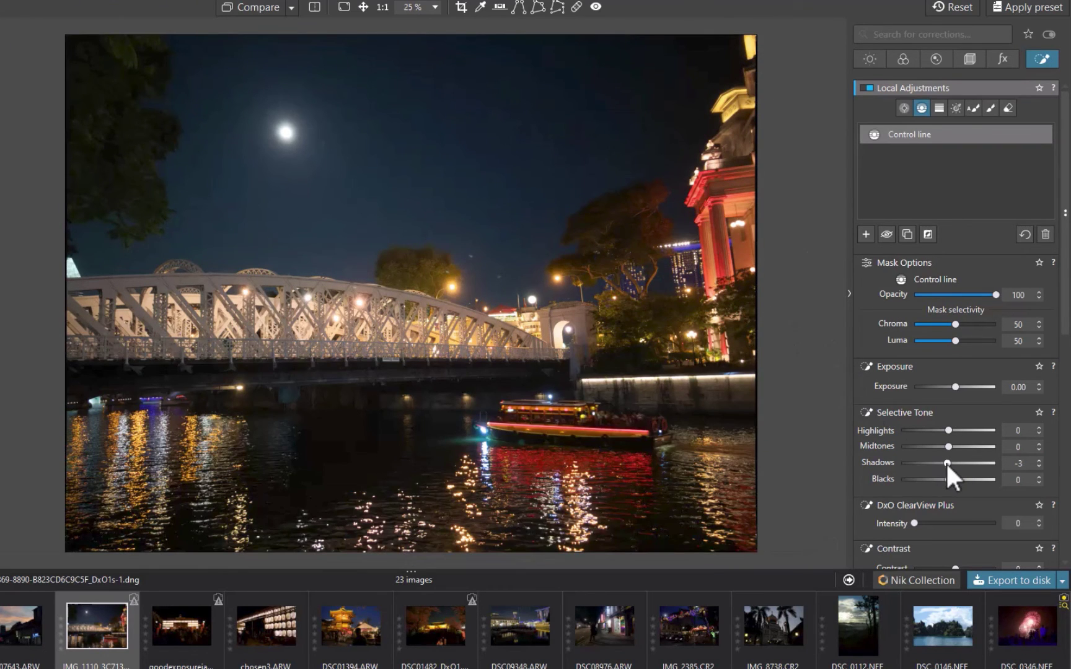
{"action": "mouse_move", "coordinate": [946, 462]}
{"action": "left_mouse_down"}
{"action": "mouse_move", "coordinate": [976, 468]}
{"action": "mouse_move", "coordinate": [967, 469]}
{"action": "left_mouse_up"}
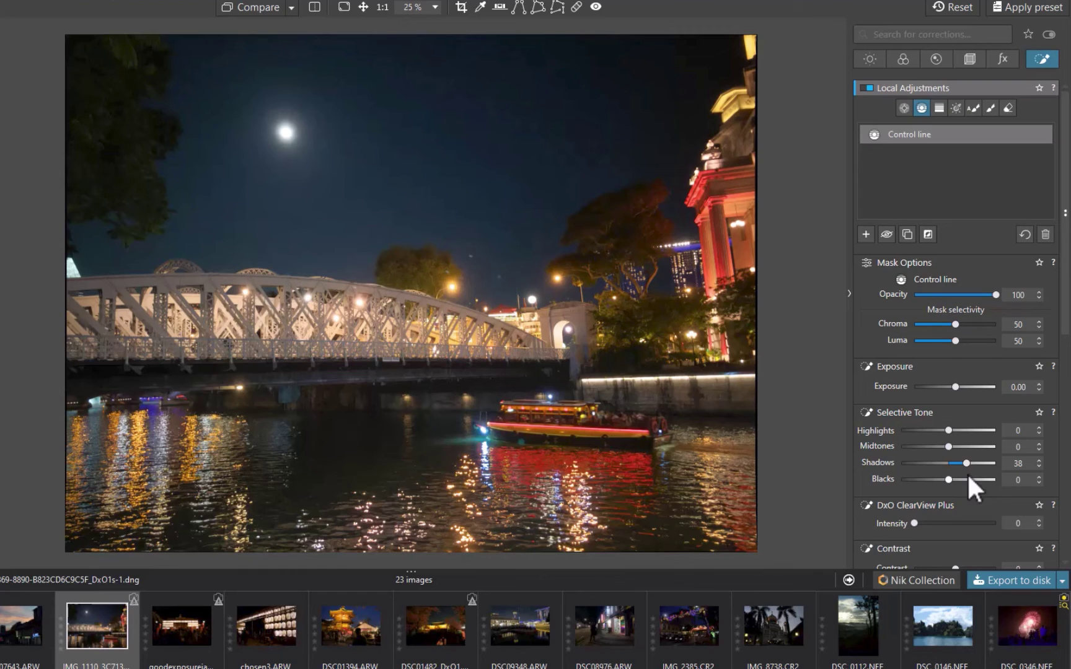
{"action": "scroll", "coordinate": [991, 483], "scroll_direction": "down", "scroll_amount": 1}
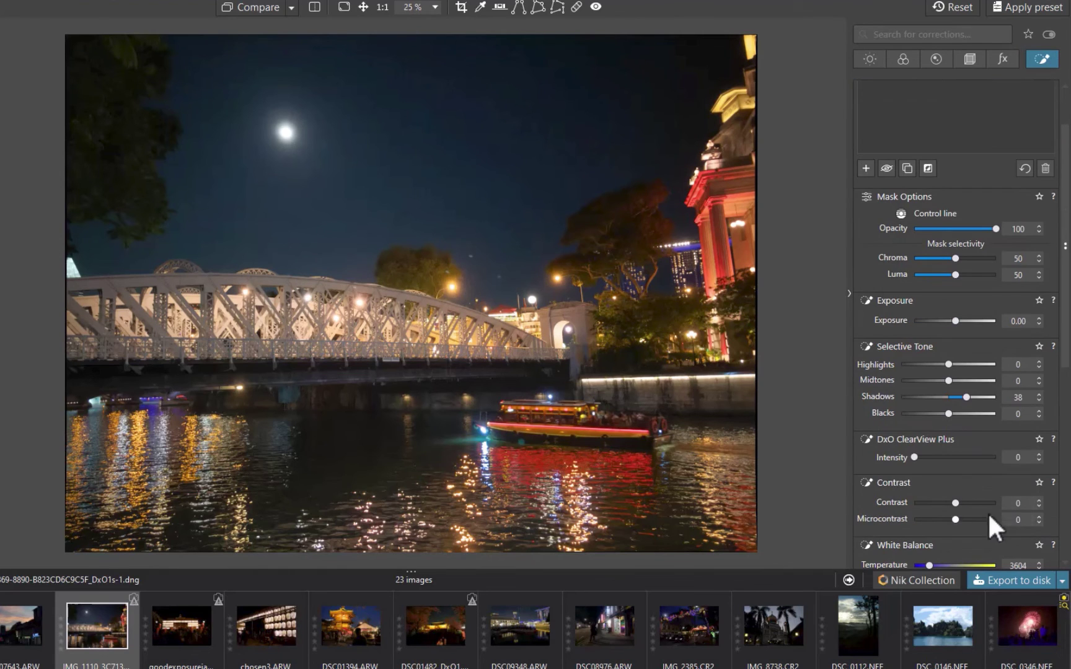
{"action": "left_click_drag", "start_coordinate": [989, 518], "coordinate": [970, 531]}
Draw a diagonal control line, sample the boat's colour with the pipette, and raise its start point.
{"action": "left_click", "coordinate": [67, 32]}
{"action": "left_click_drag", "start_coordinate": [67, 33], "coordinate": [171, 239]}
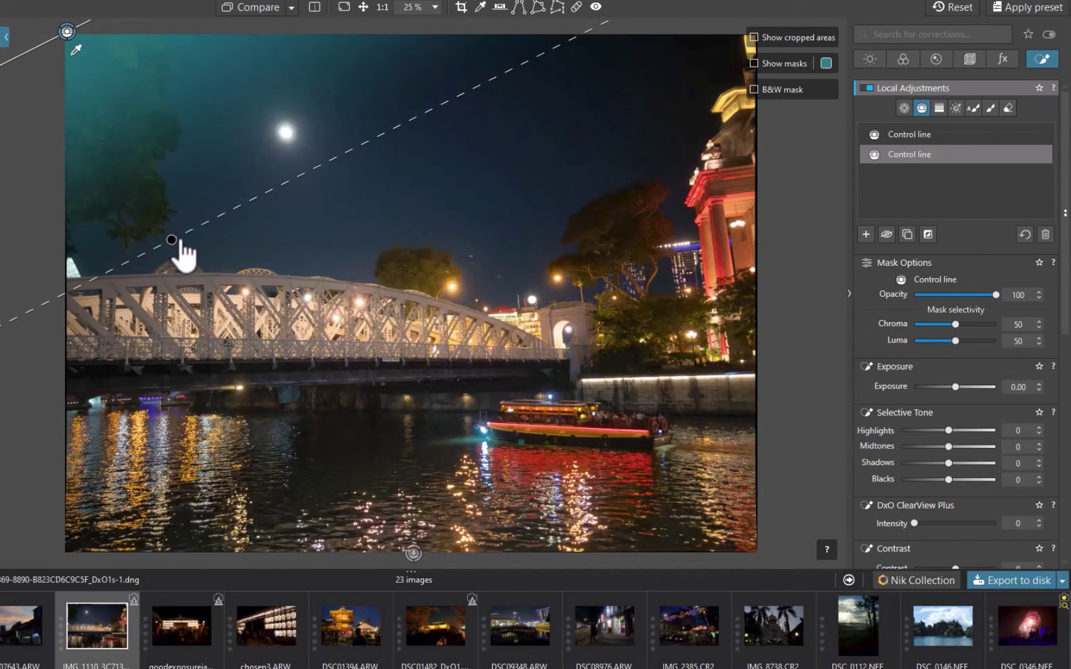
{"action": "left_click_drag", "start_coordinate": [173, 241], "coordinate": [179, 255]}
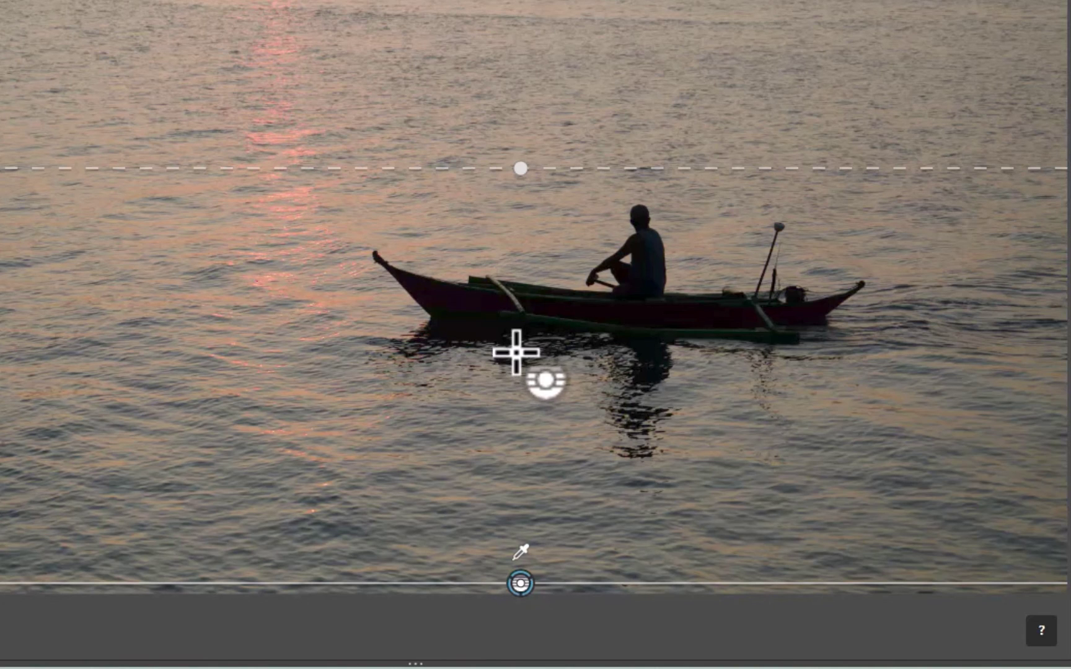
{"action": "key", "text": "m"}
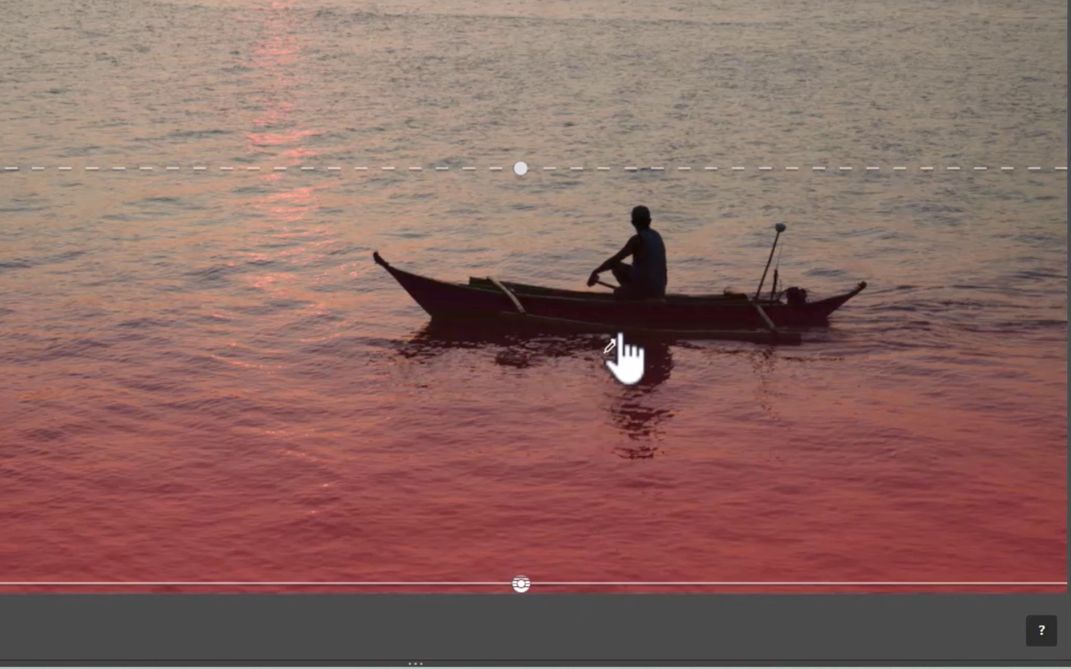
{"action": "left_click", "coordinate": [643, 268]}
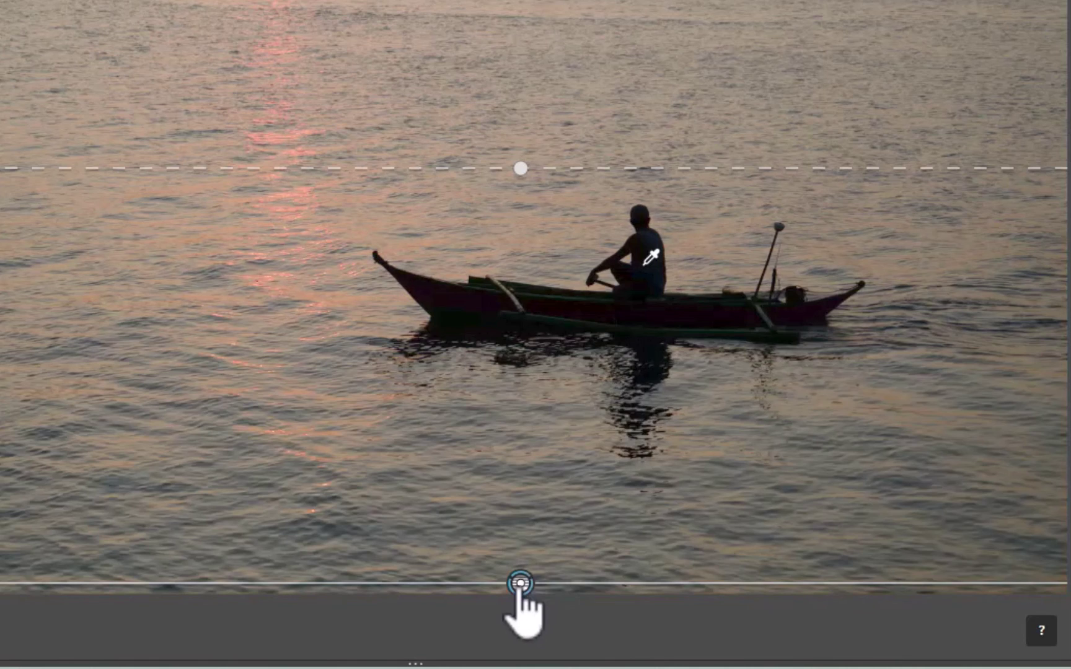
{"action": "left_click_drag", "start_coordinate": [520, 583], "coordinate": [543, 422]}
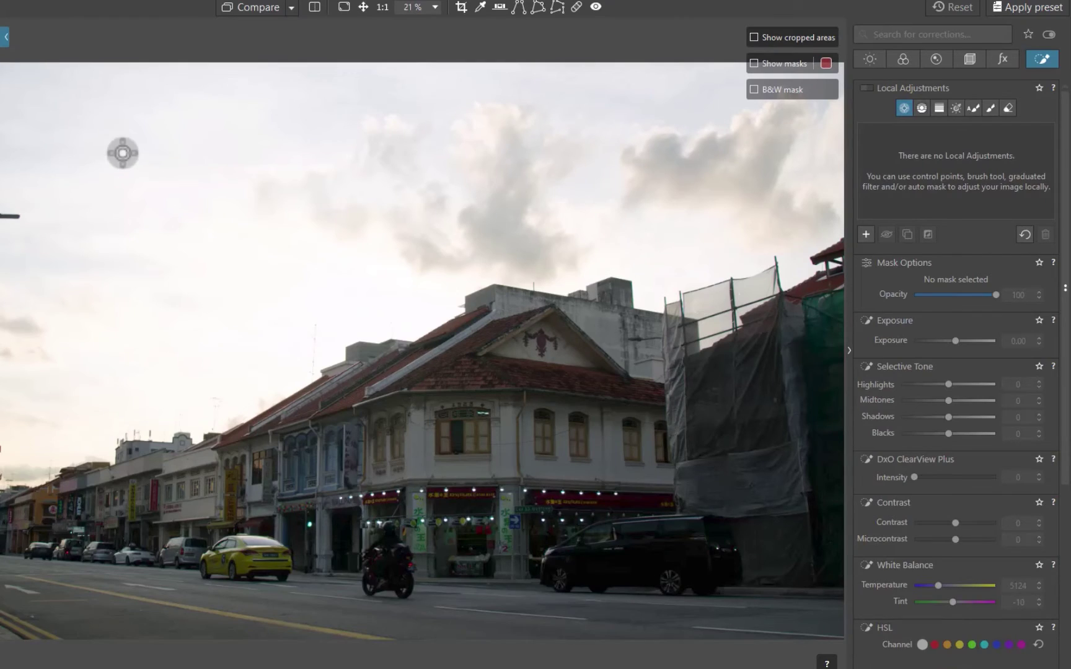
Scatter seven control points across the street photo's sky, enlarging the first, and lower Highlights.
{"action": "left_click", "coordinate": [122, 151]}
{"action": "left_click_drag", "start_coordinate": [124, 204], "coordinate": [139, 304]}
{"action": "left_click", "coordinate": [70, 333]}
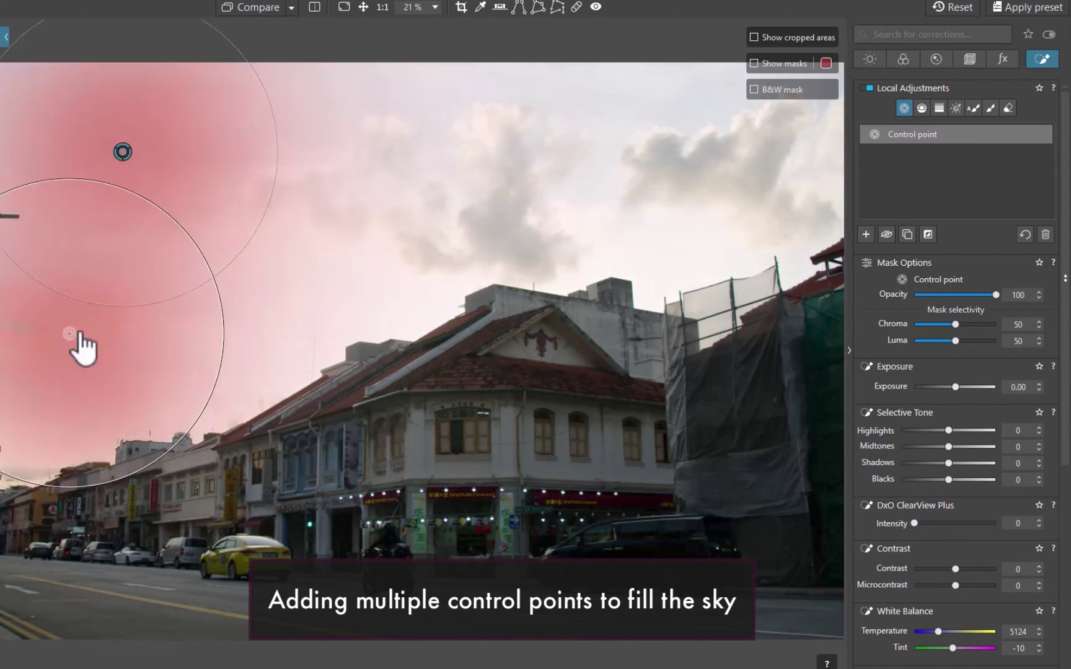
{"action": "left_click", "coordinate": [309, 115]}
{"action": "left_click", "coordinate": [291, 292]}
{"action": "left_click", "coordinate": [518, 96]}
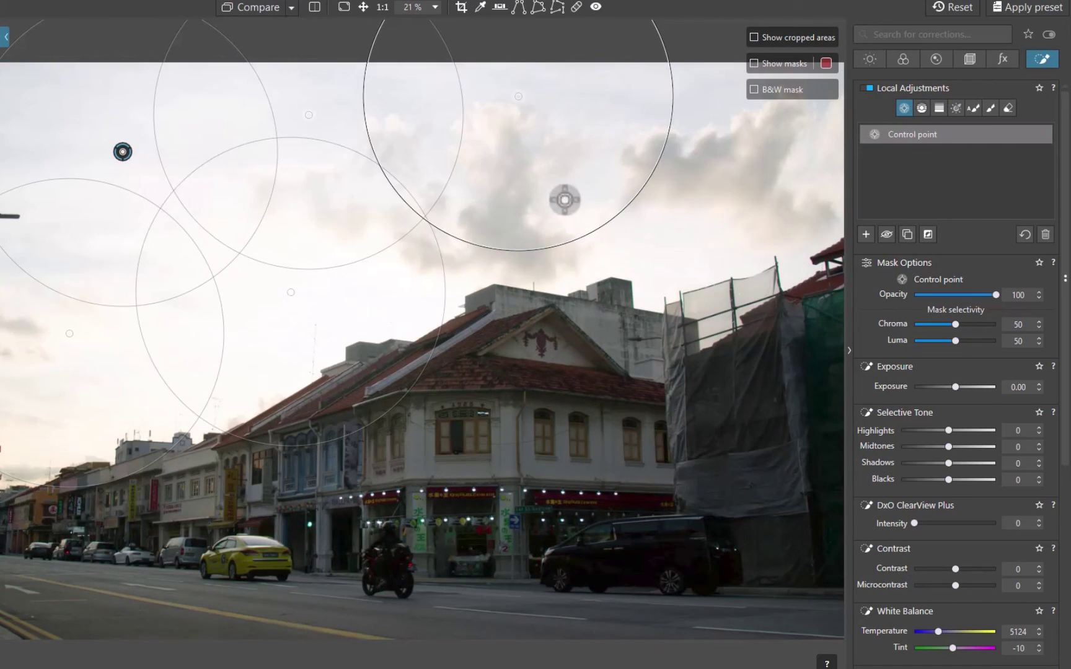
{"action": "left_click", "coordinate": [572, 205]}
{"action": "left_click", "coordinate": [775, 197]}
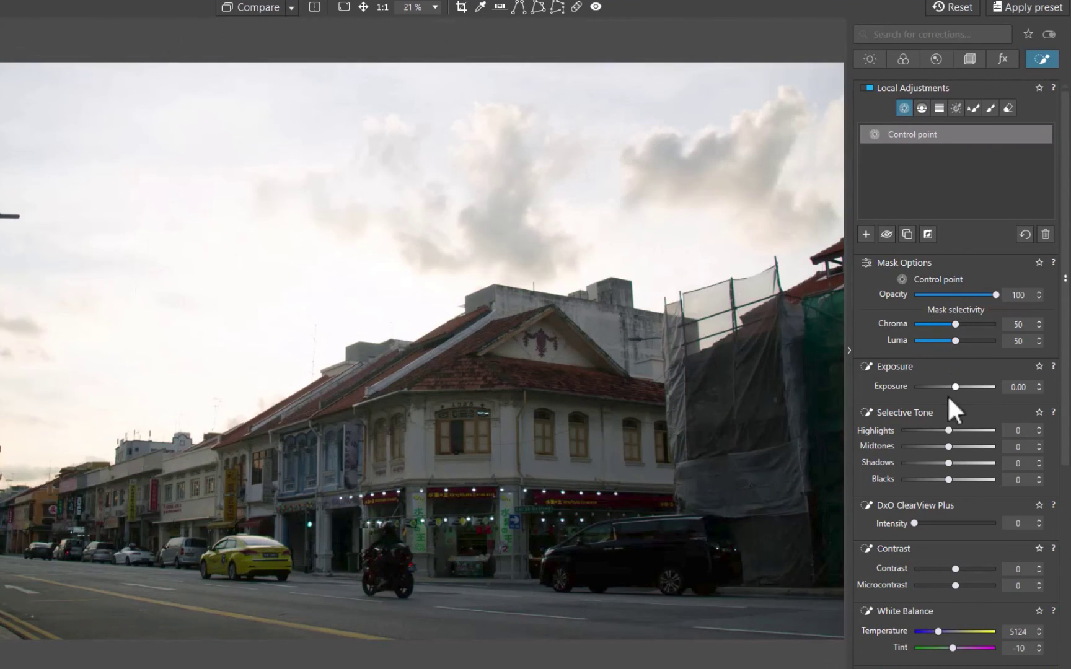
{"action": "left_click_drag", "start_coordinate": [948, 430], "coordinate": [895, 438]}
{"action": "key", "text": "Delete"}
{"action": "key", "text": "g"}
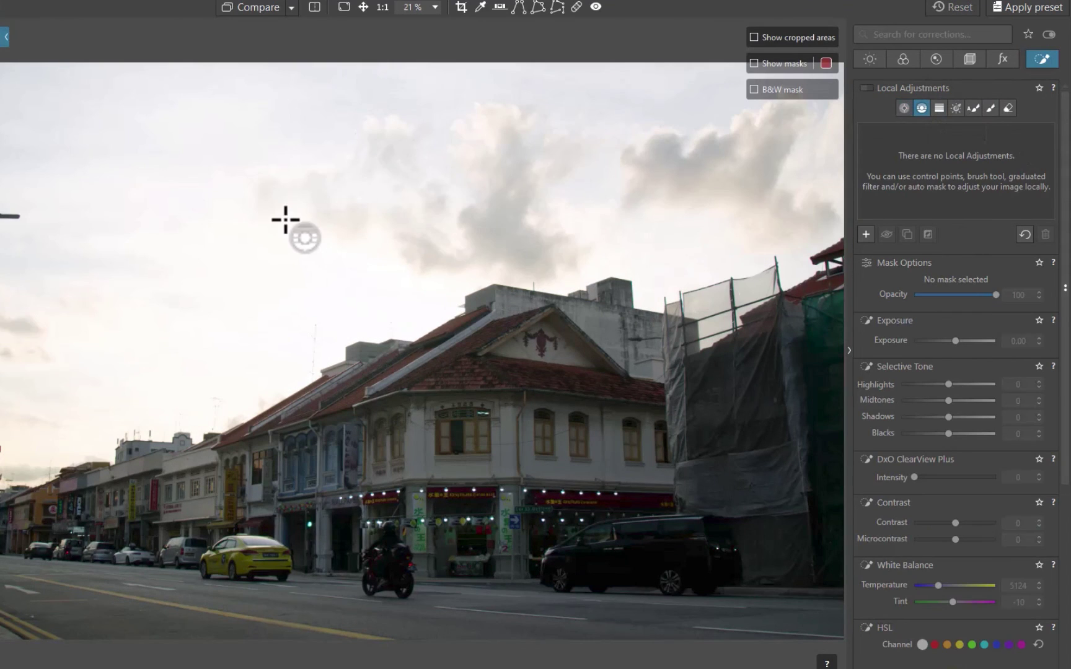
{"action": "left_click_drag", "start_coordinate": [282, 467], "coordinate": [285, 485]}
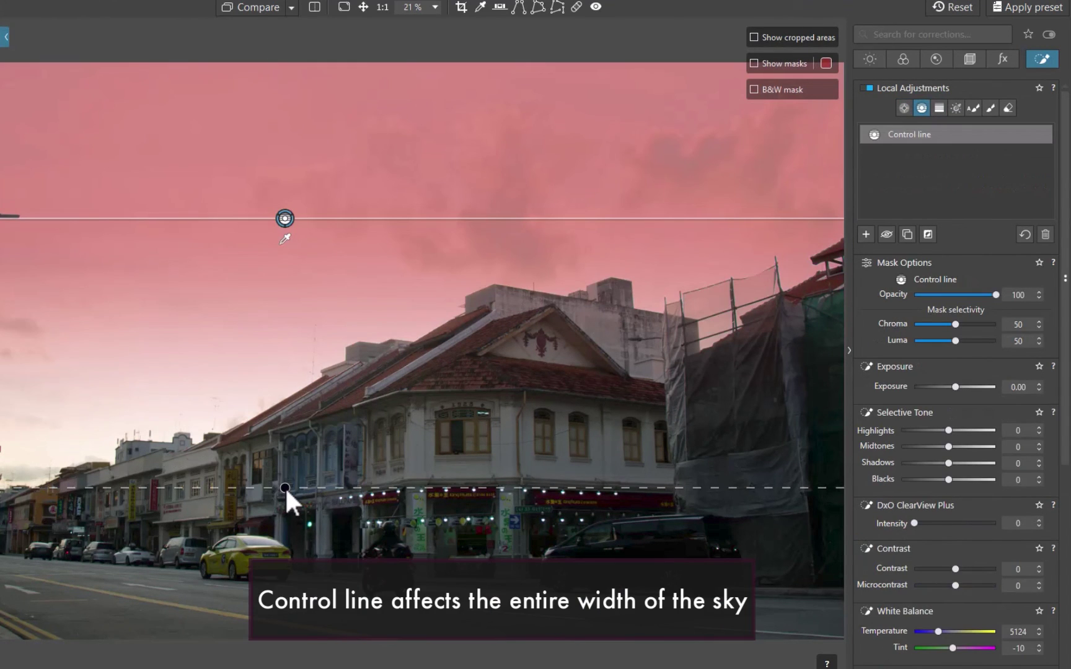
{"action": "left_click_drag", "start_coordinate": [286, 245], "coordinate": [168, 303]}
{"action": "left_click_drag", "start_coordinate": [949, 430], "coordinate": [957, 428]}
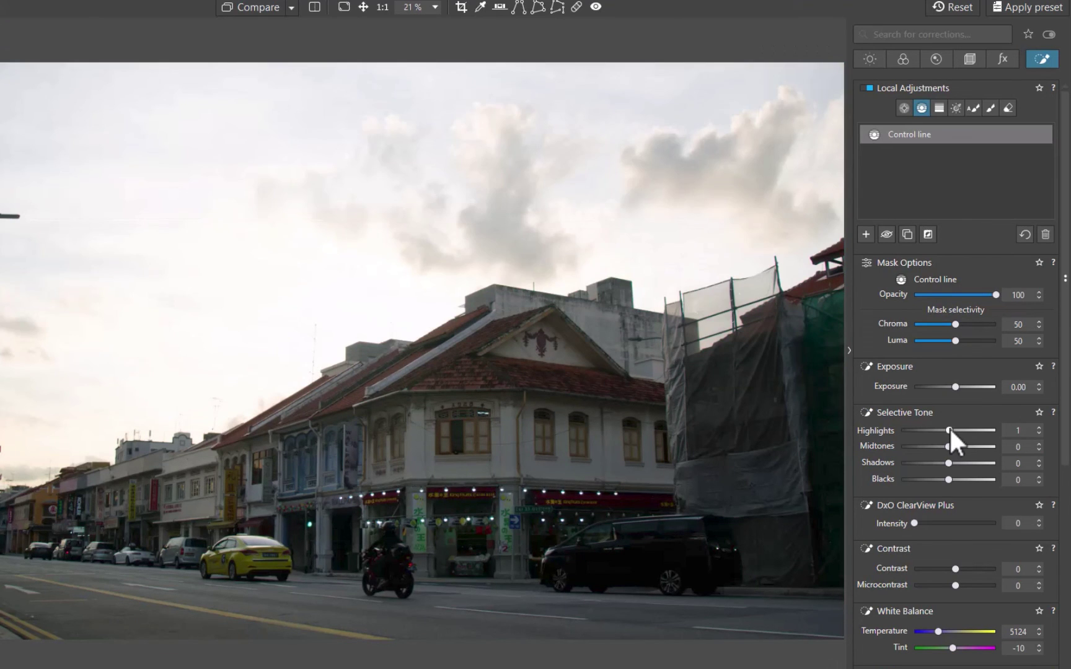
{"action": "mouse_move", "coordinate": [950, 431]}
{"action": "left_mouse_down"}
{"action": "mouse_move", "coordinate": [884, 441]}
{"action": "mouse_move", "coordinate": [955, 430]}
{"action": "mouse_move", "coordinate": [885, 439]}
{"action": "mouse_move", "coordinate": [942, 430]}
{"action": "left_mouse_up"}
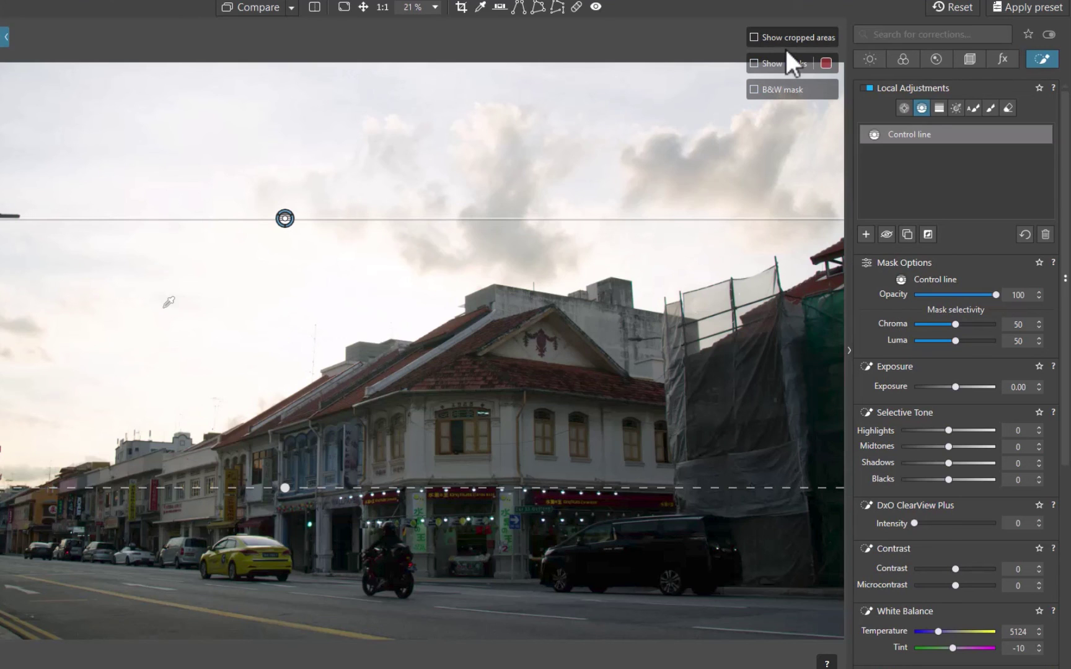
{"action": "left_click", "coordinate": [960, 8]}
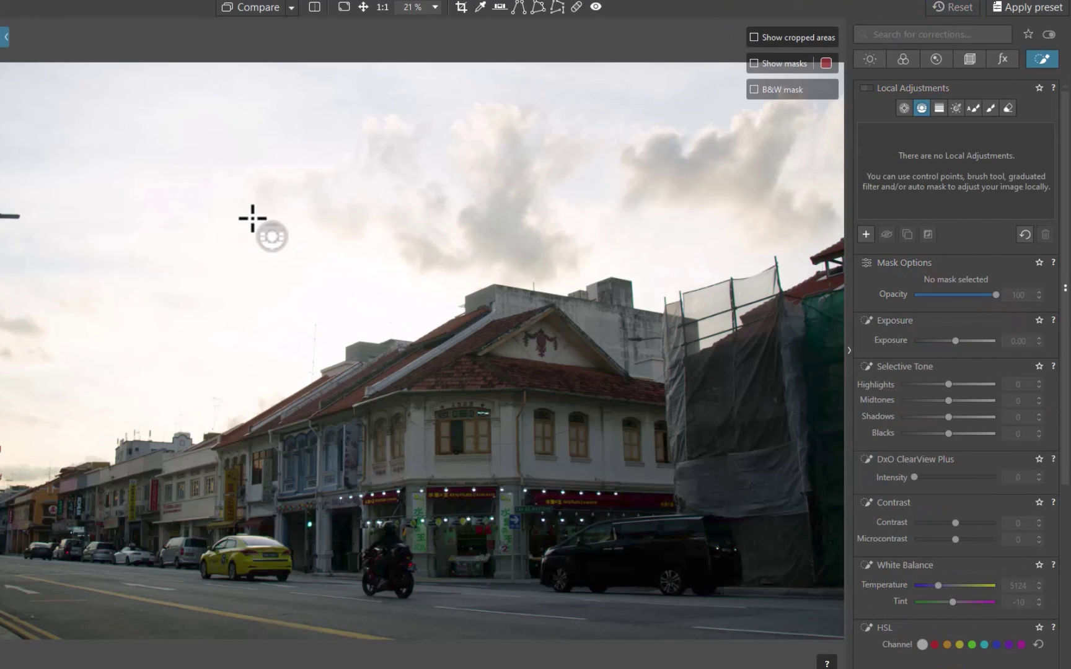
Draw a control line from the upper sky down to the street and sample the sky colour.
{"action": "left_click_drag", "start_coordinate": [244, 232], "coordinate": [245, 401]}
{"action": "left_click_drag", "start_coordinate": [252, 488], "coordinate": [251, 500]}
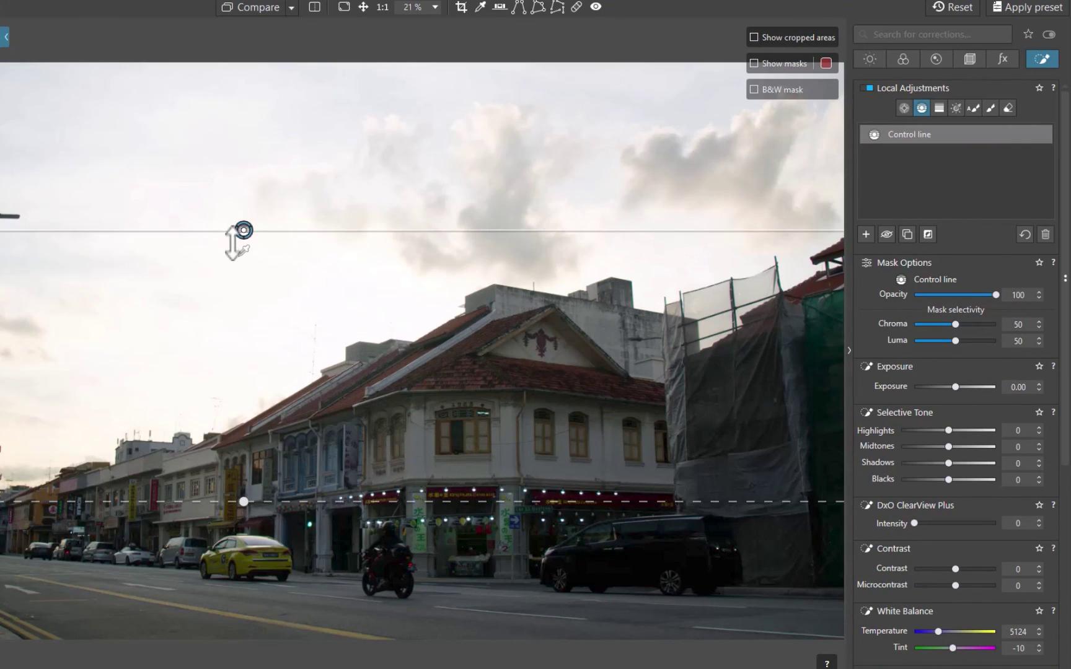
{"action": "left_click", "coordinate": [243, 231]}
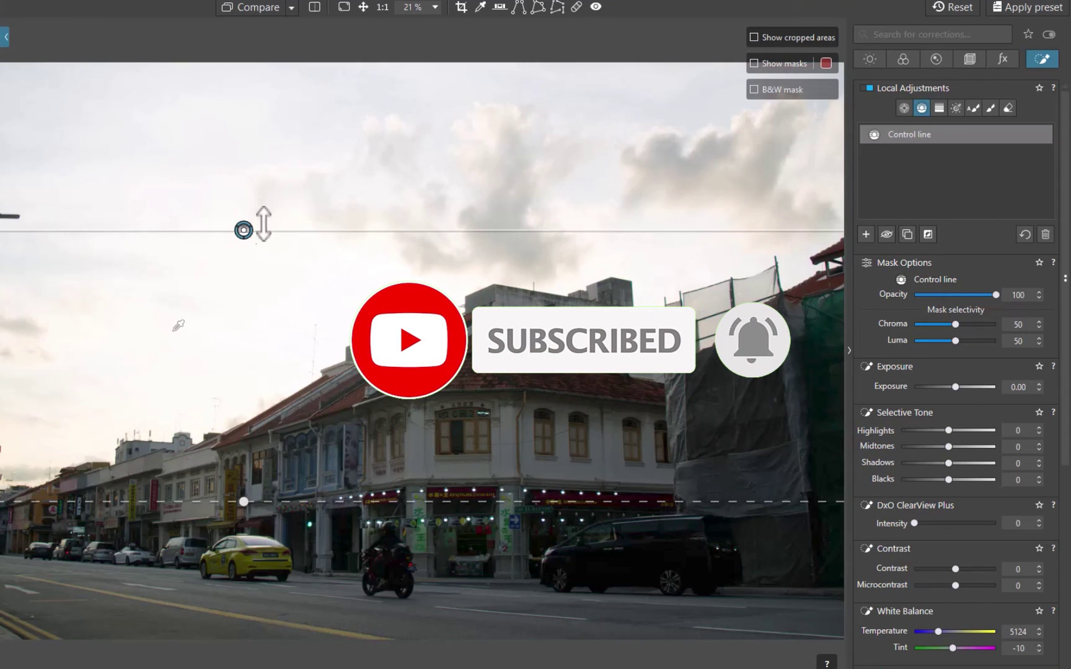
{"action": "mouse_move", "coordinate": [248, 238]}
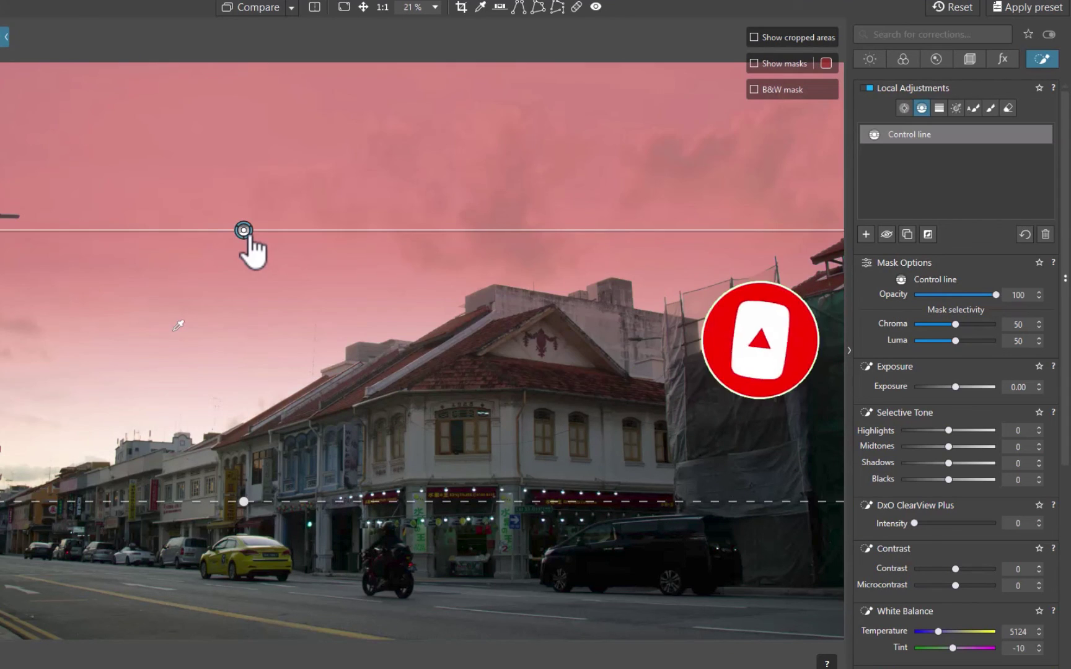